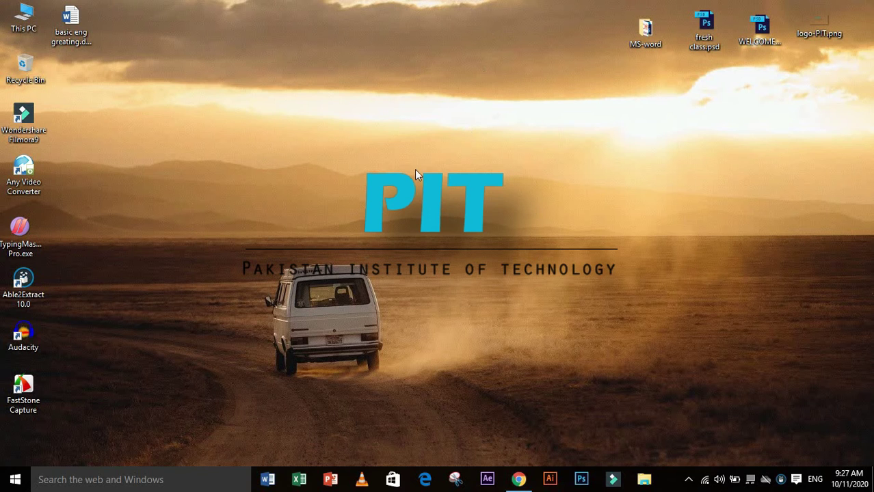
Launch Word from the taskbar and create a new blank document
click(267, 480)
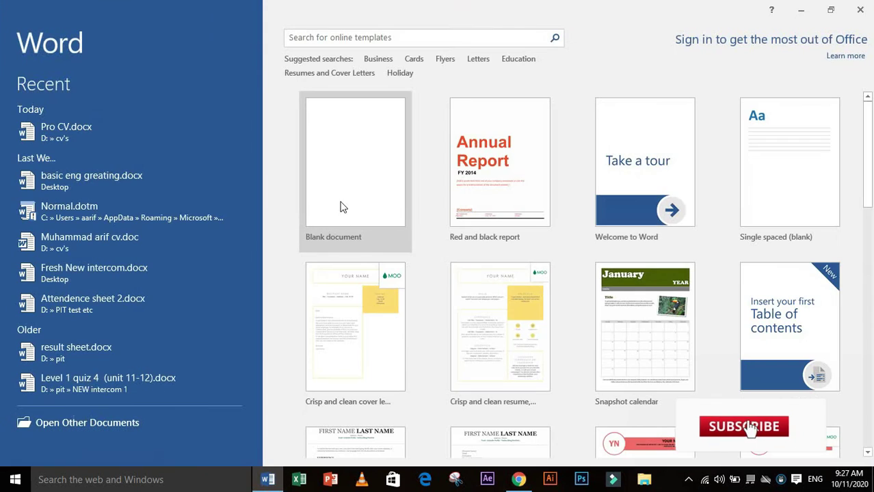
click(342, 205)
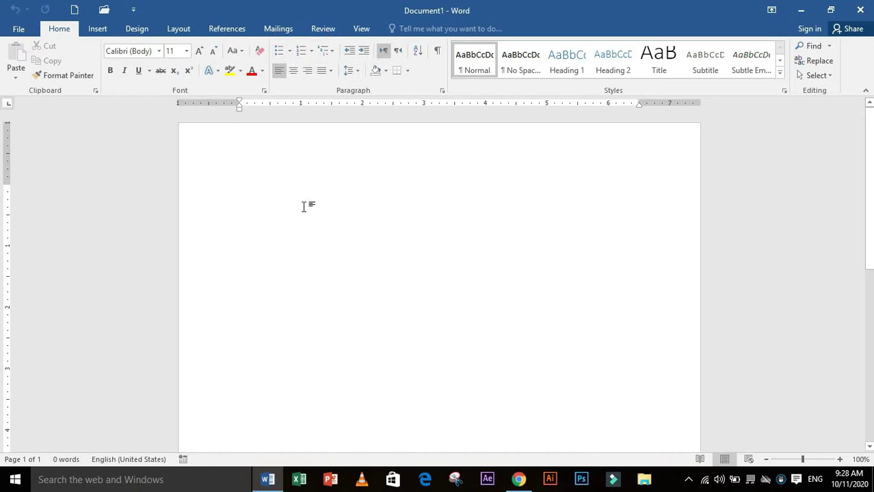
Type Microsoft office, Word, Excel and PowerPoint on separate lines, correcting PowerPoint's spelling
text(micros)
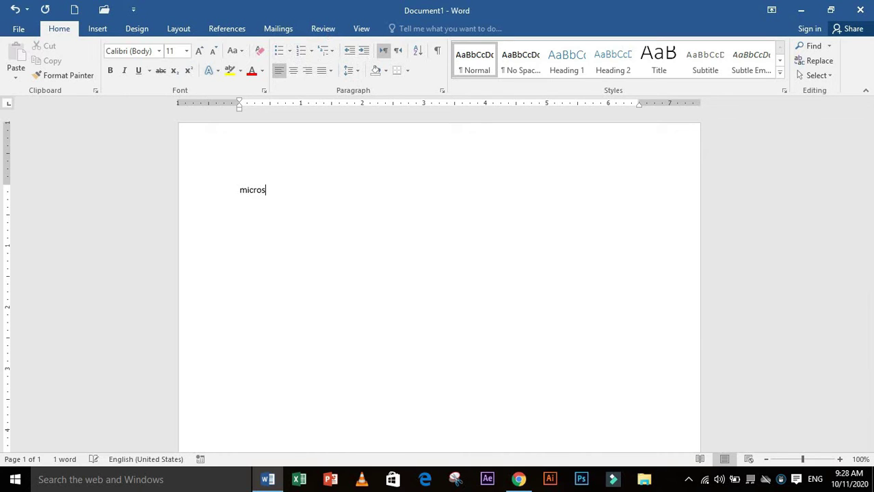
text(t offi)
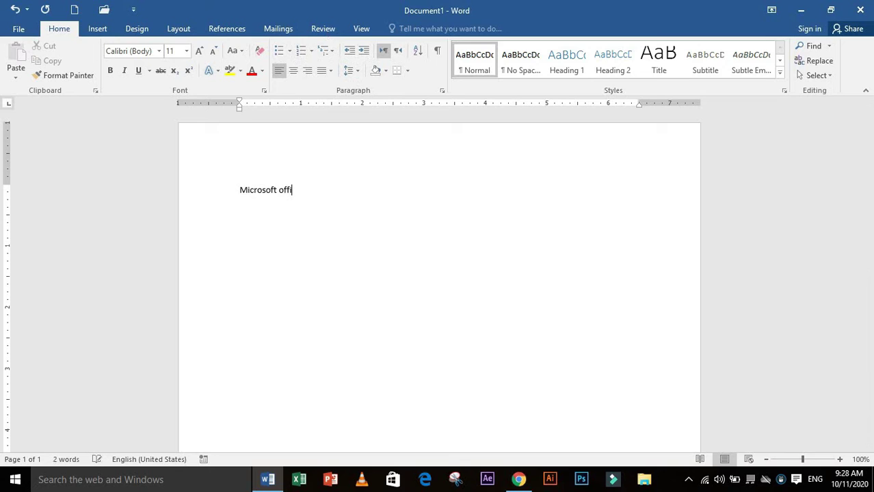
text(ce)
text(ord)
key(Return)
key(Return)
text(owe)
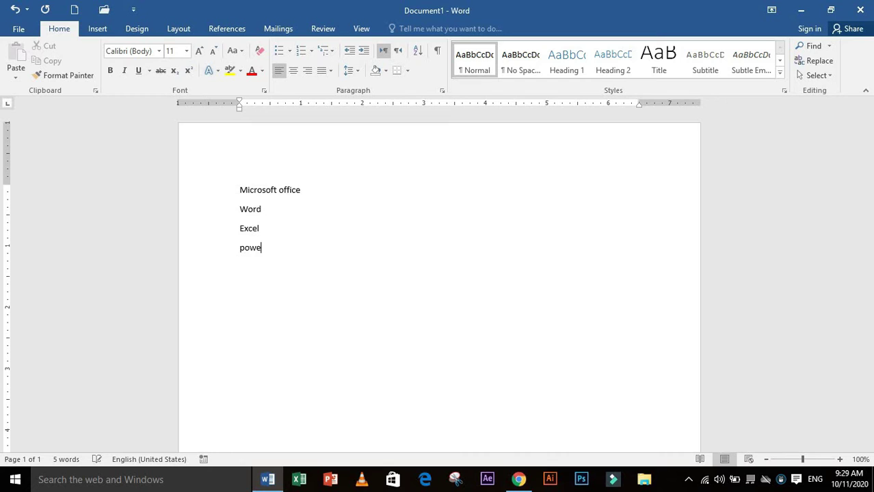
text(rpoint)
key(Return)
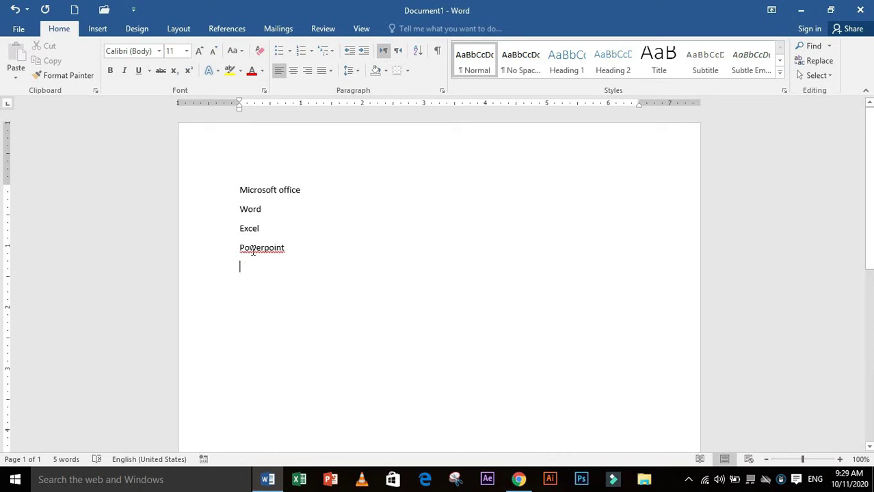
right_click(282, 250)
click(305, 261)
key(Down)
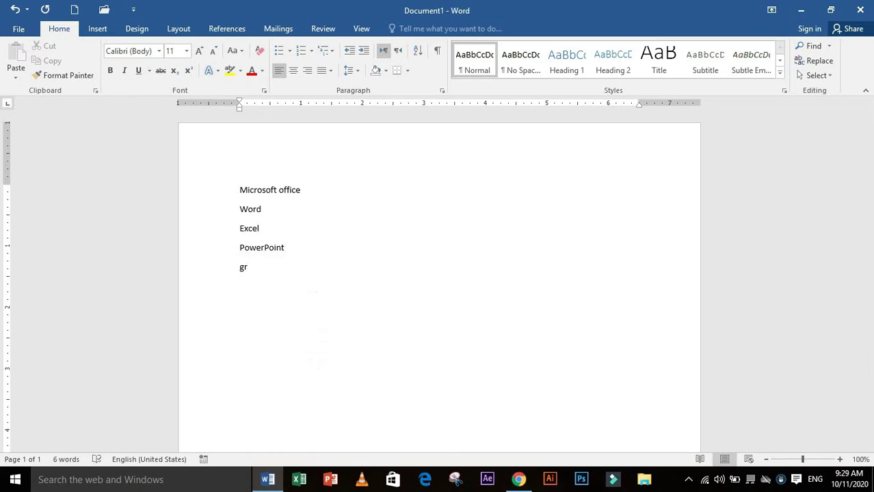
Add Graphics designing, InDesign, Photoshop and Illustrator lines, correcting InDesign's spelling
text(aphics desi)
text(gning)
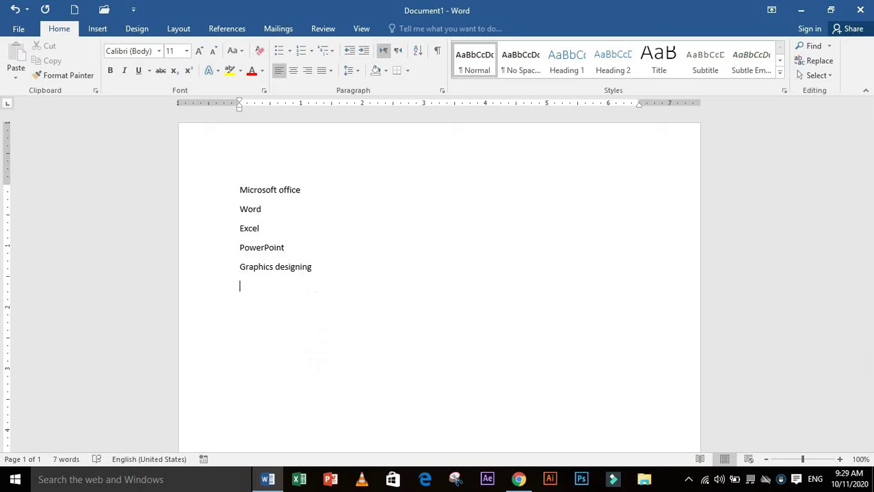
text(de)
text( tosh)
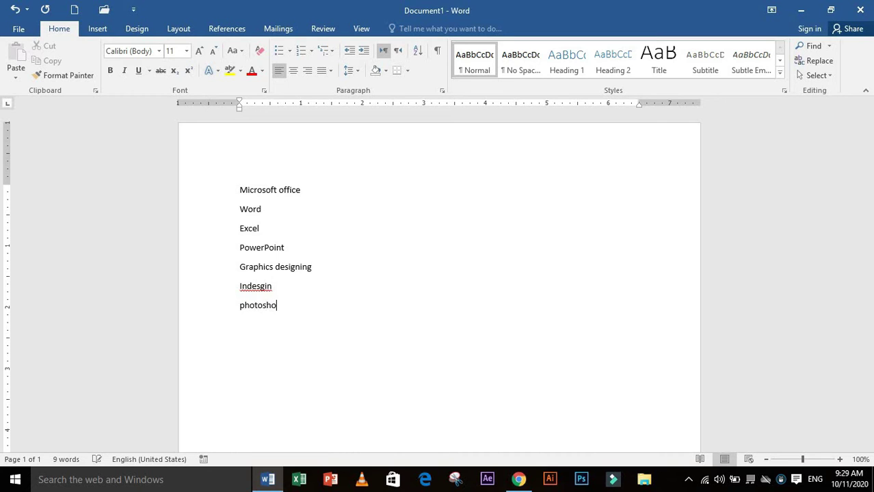
key(Return)
text(i)
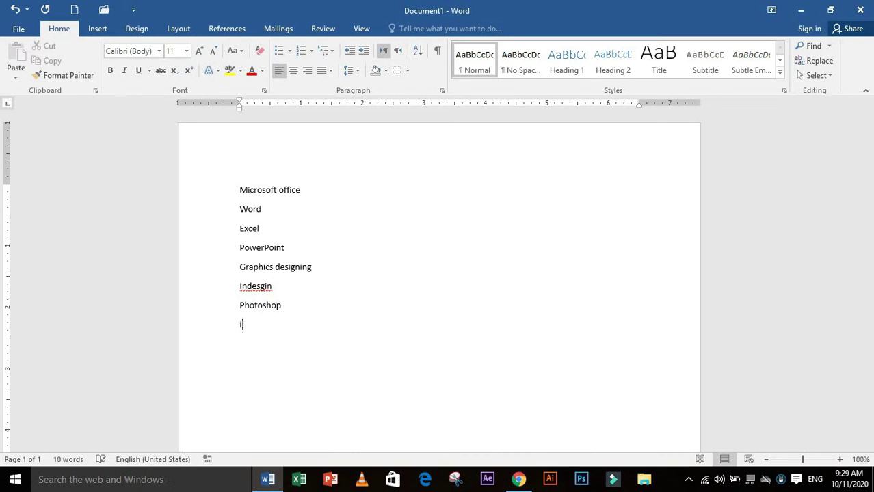
text(llustrator)
key(Return)
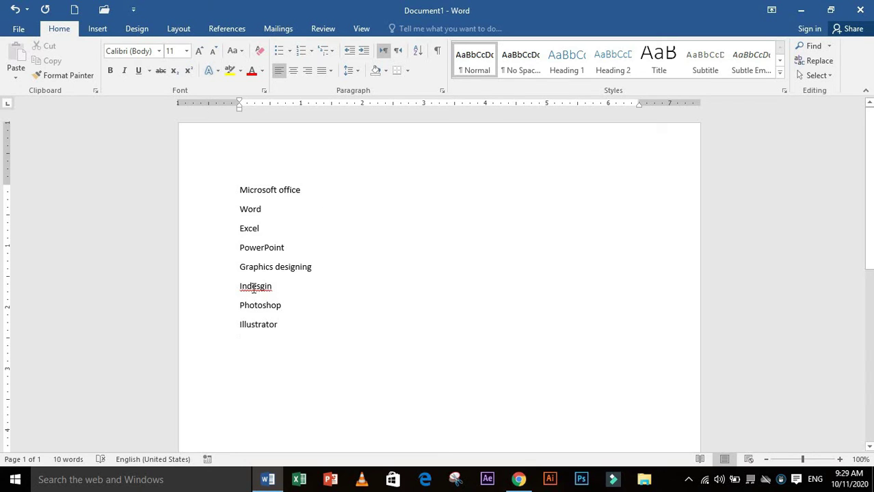
right_click(253, 289)
click(287, 299)
Apply round bullets to the eight software lines and show the bullet library
drag(287, 332, 247, 190)
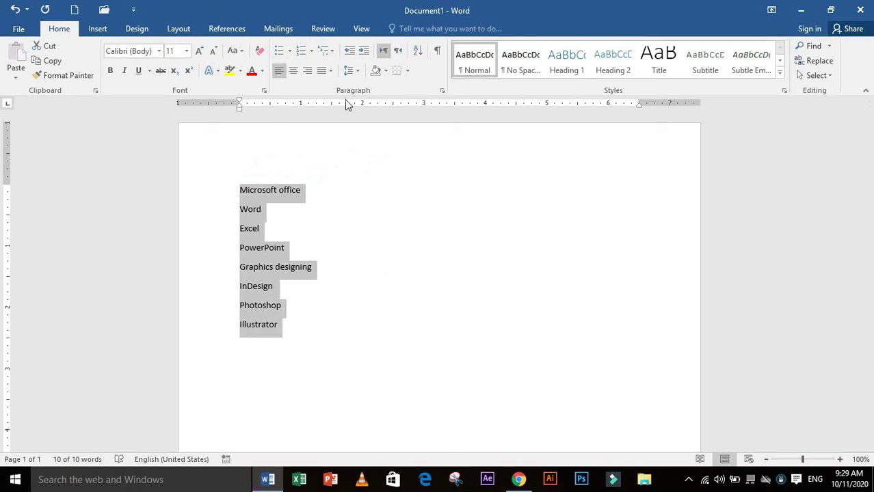
click(280, 52)
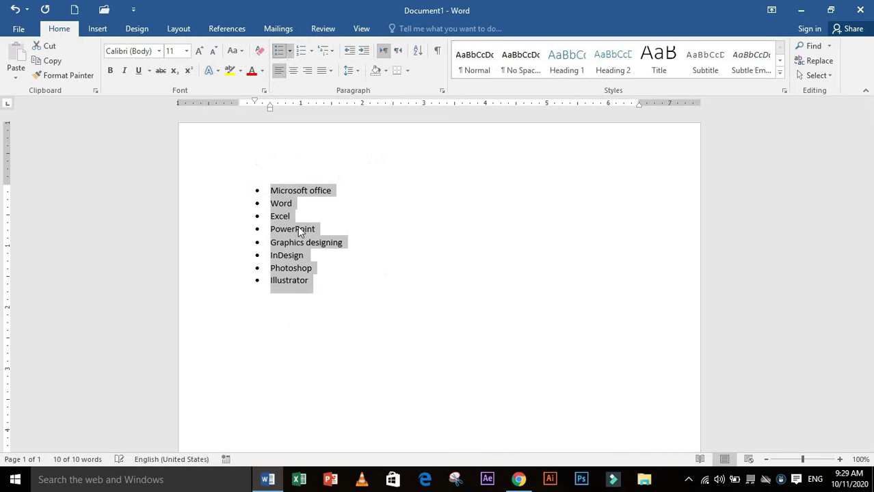
click(300, 316)
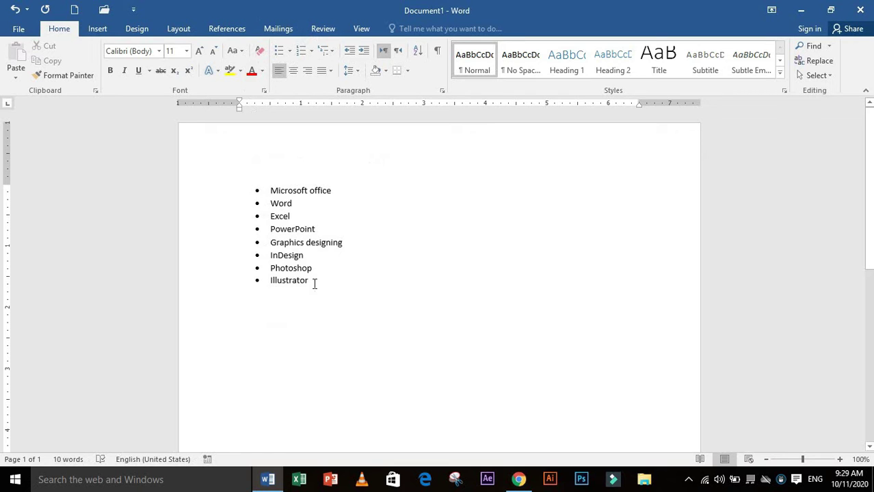
drag(314, 283, 246, 182)
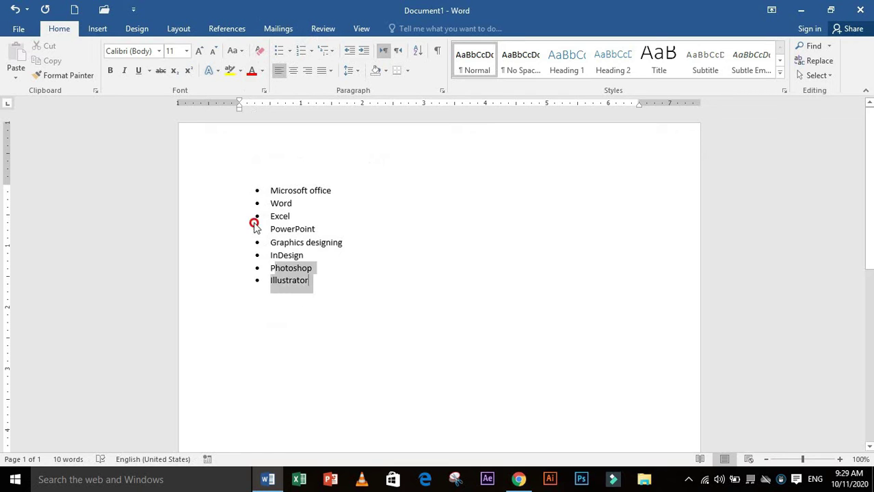
click(289, 51)
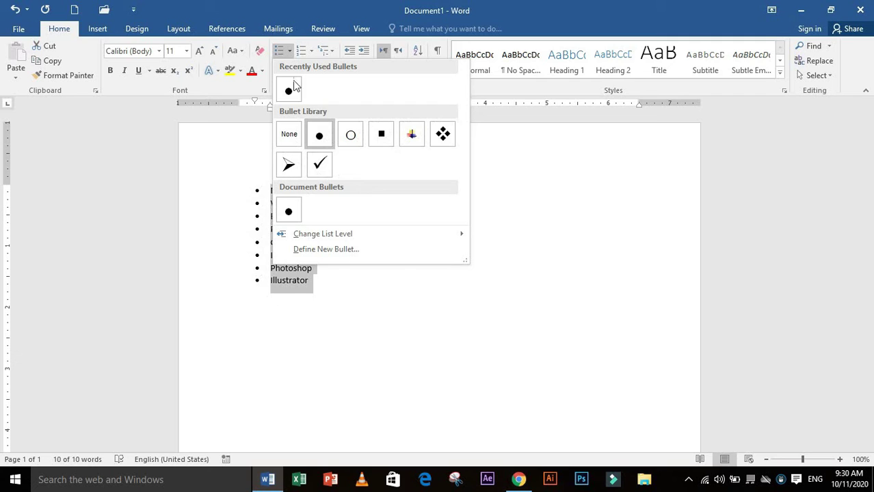
Switch to arrow bullets and demote Word, Excel and PowerPoint to the second level
click(295, 167)
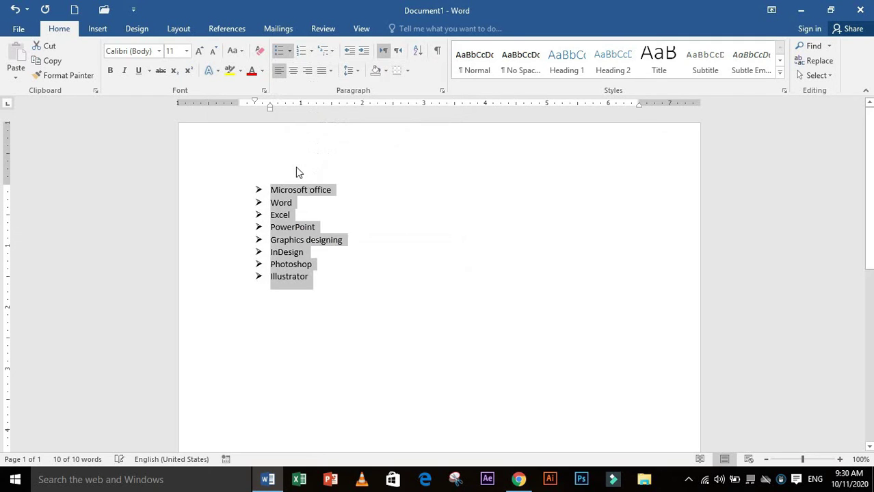
click(367, 242)
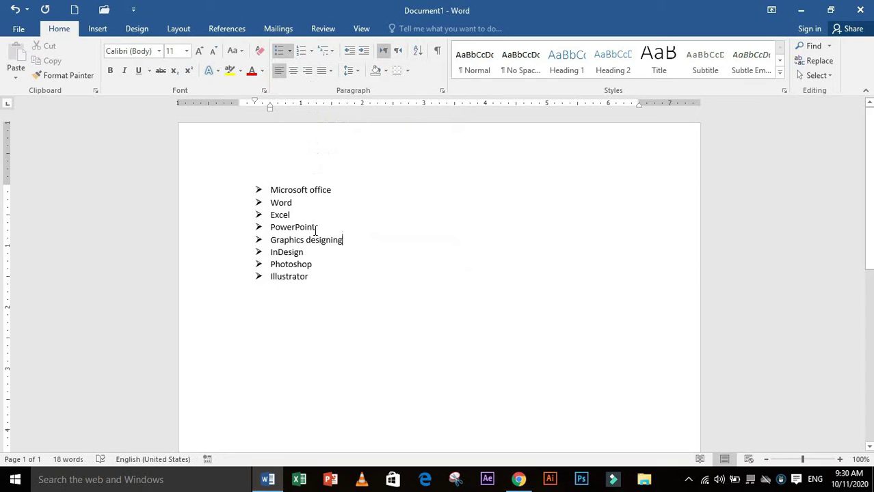
click(320, 227)
drag(291, 217, 275, 200)
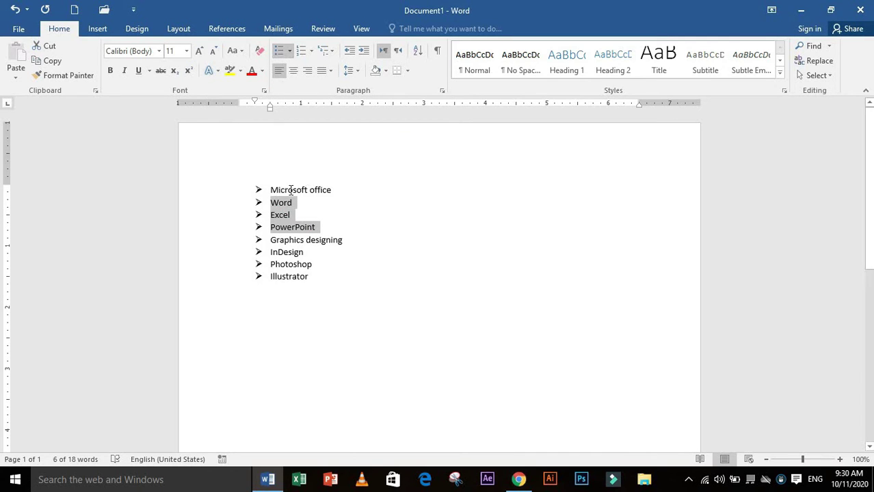
click(290, 52)
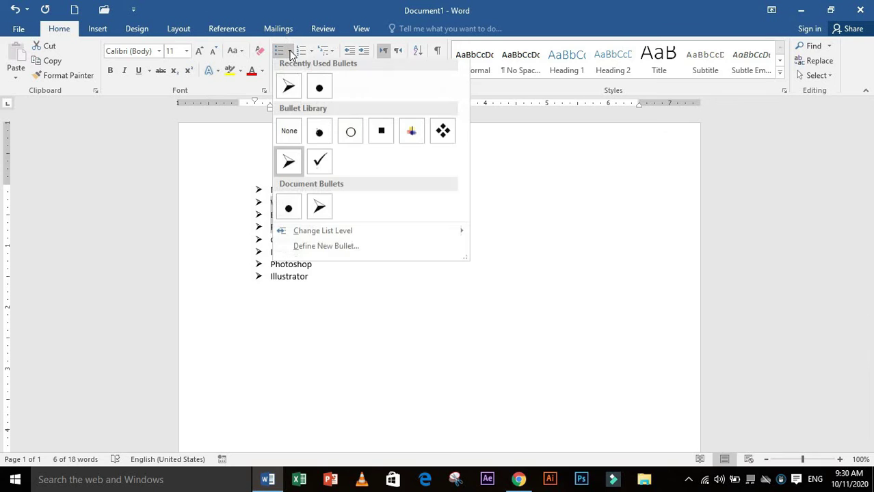
mouse_move(311, 236)
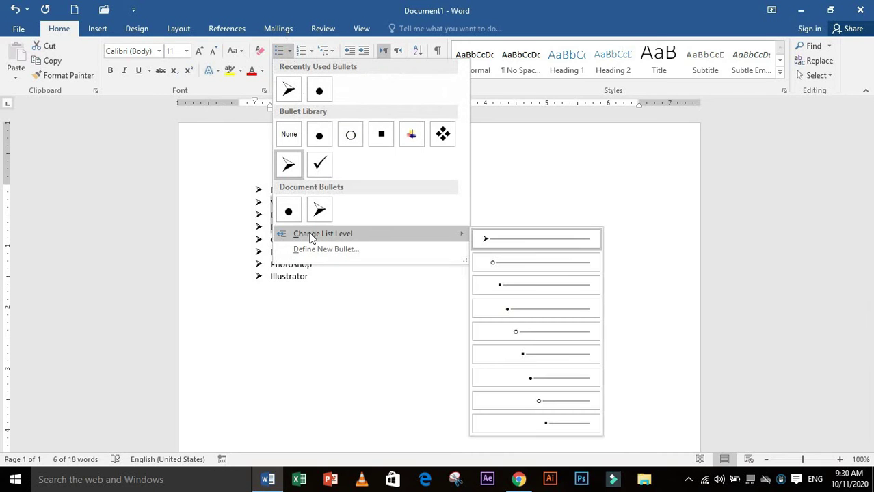
click(501, 262)
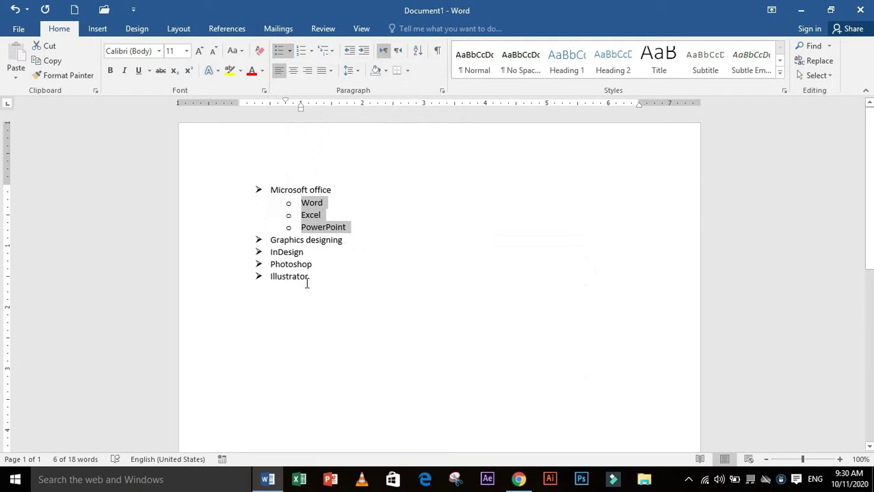
Demote InDesign, Photoshop and Illustrator to the second level under Graphics designing
drag(266, 257, 265, 277)
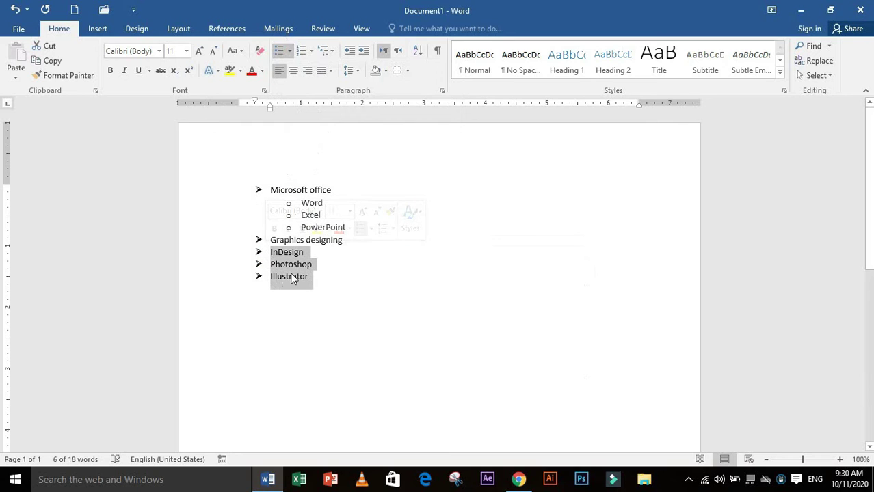
click(290, 52)
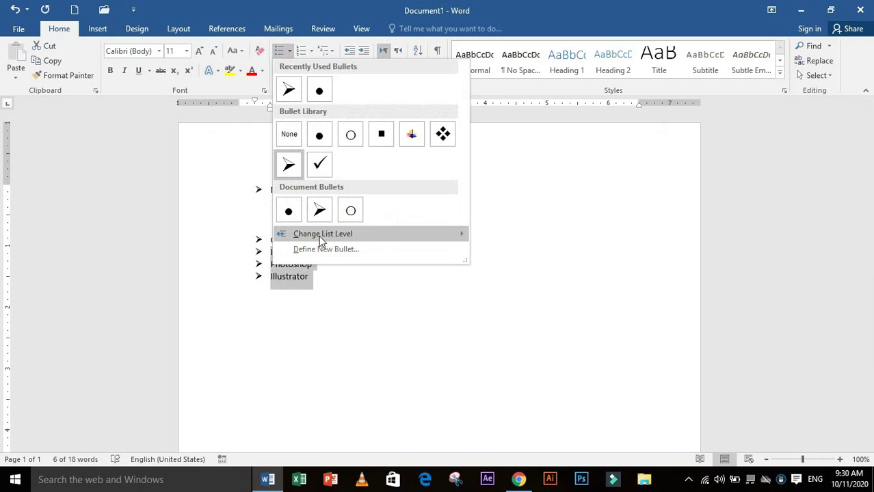
mouse_move(321, 236)
click(508, 273)
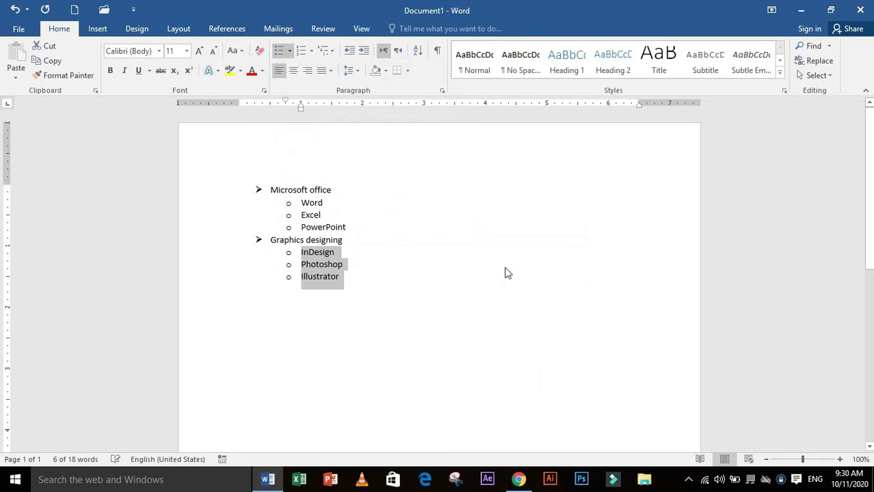
click(354, 323)
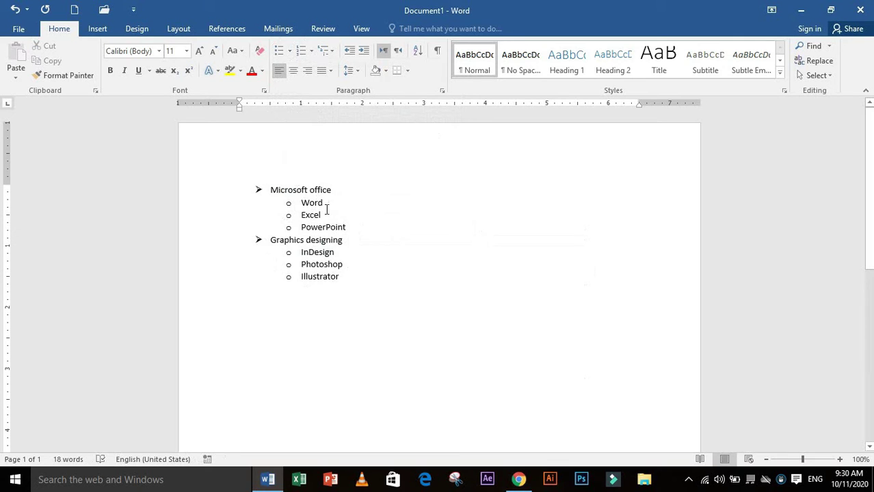
Add Home tab and Insertion tab as new items below Word
click(326, 210)
key(Return)
text(home)
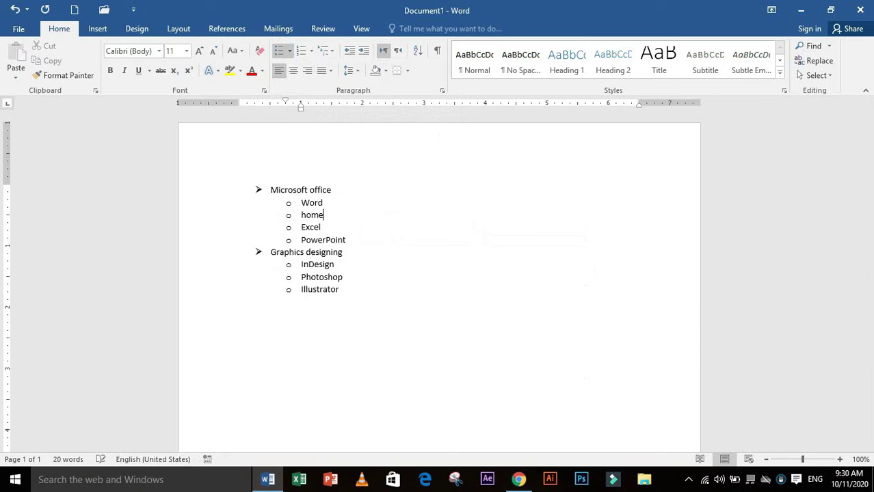
text(tab)
key(Return)
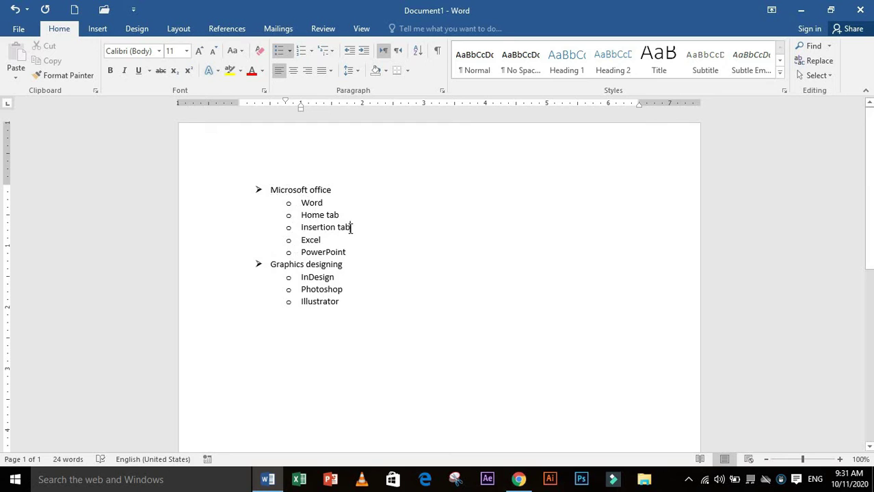
Demote Home tab and Insertion tab to third-level square bullets, then select the whole list
drag(356, 231, 302, 216)
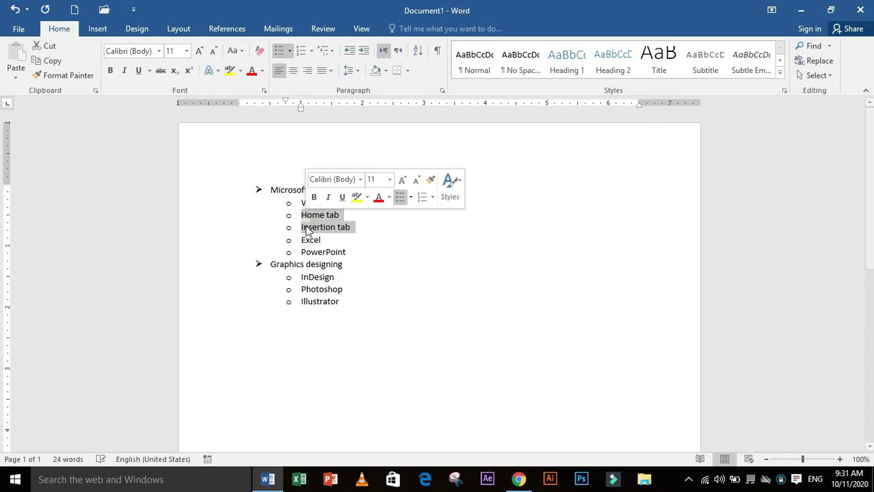
click(290, 53)
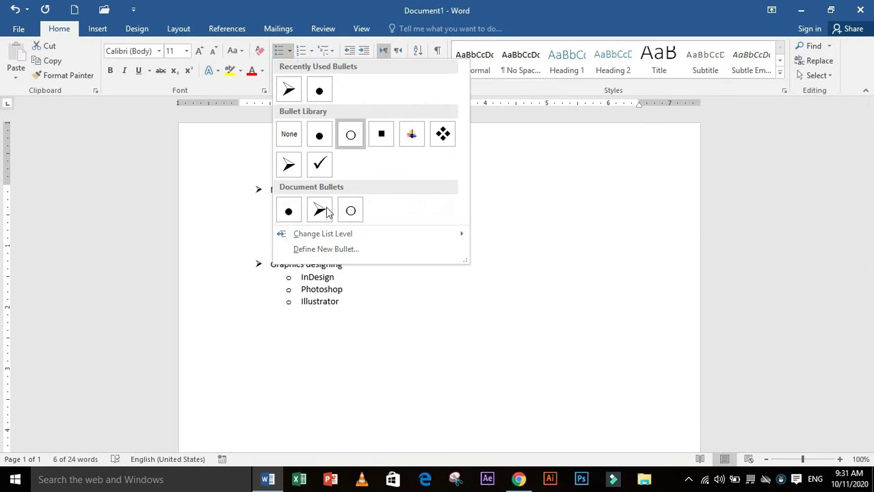
mouse_move(346, 236)
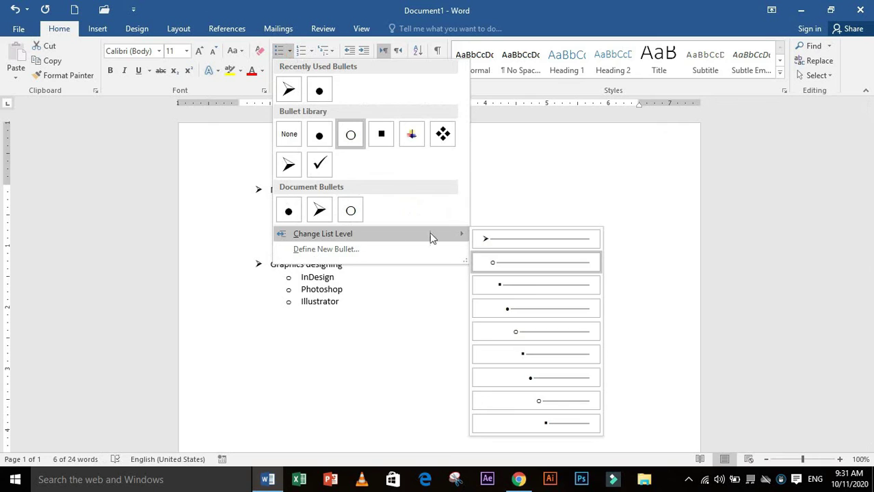
click(520, 285)
click(520, 281)
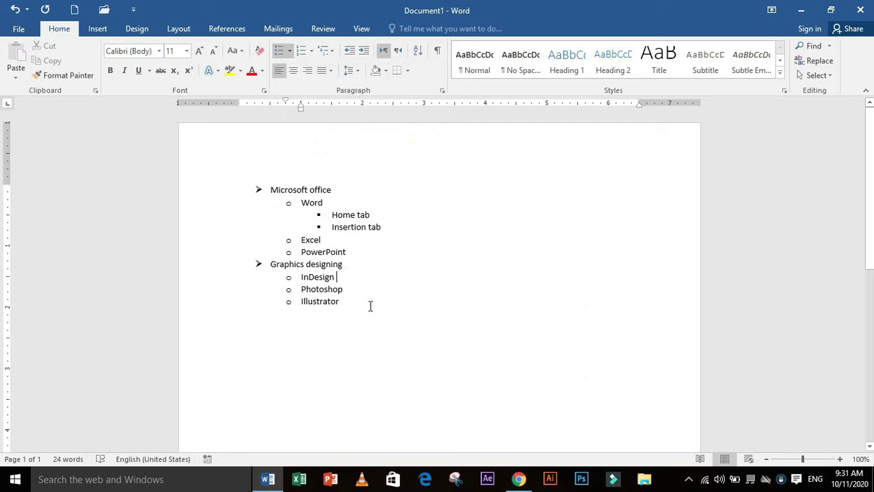
key(ctrl+a)
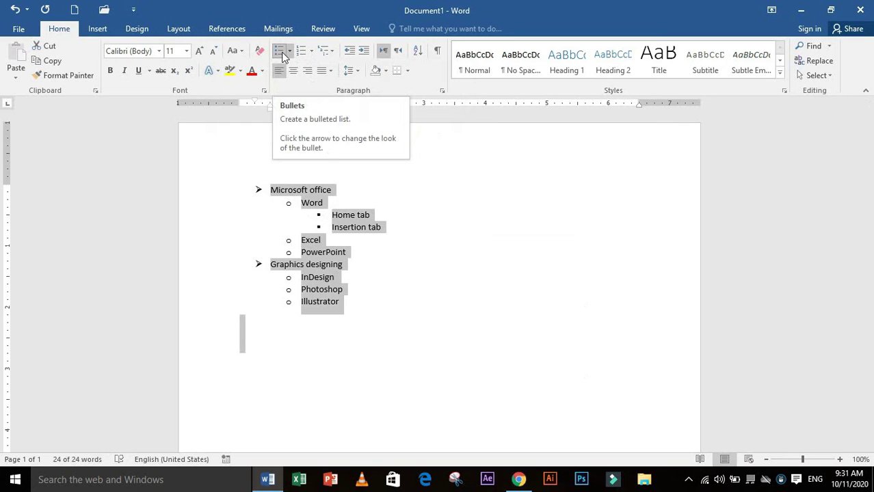
Clear the bullets with Normal style and number the ten lines 1 to 10
click(469, 73)
click(398, 249)
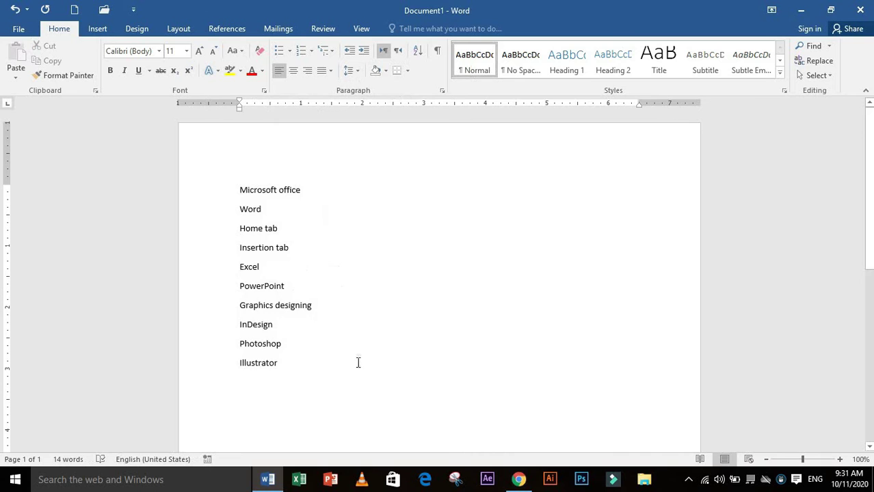
drag(285, 378, 236, 196)
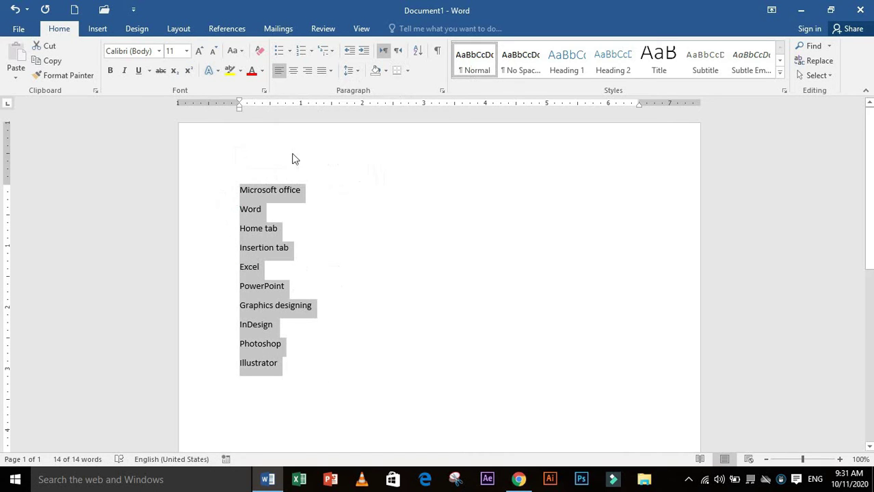
click(299, 55)
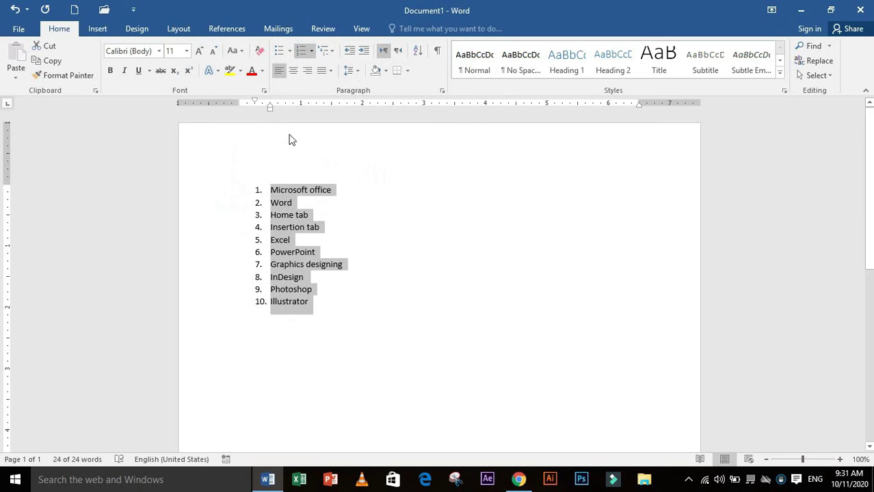
Browse the numbering library and list levels, then start Define New Number Format
click(312, 51)
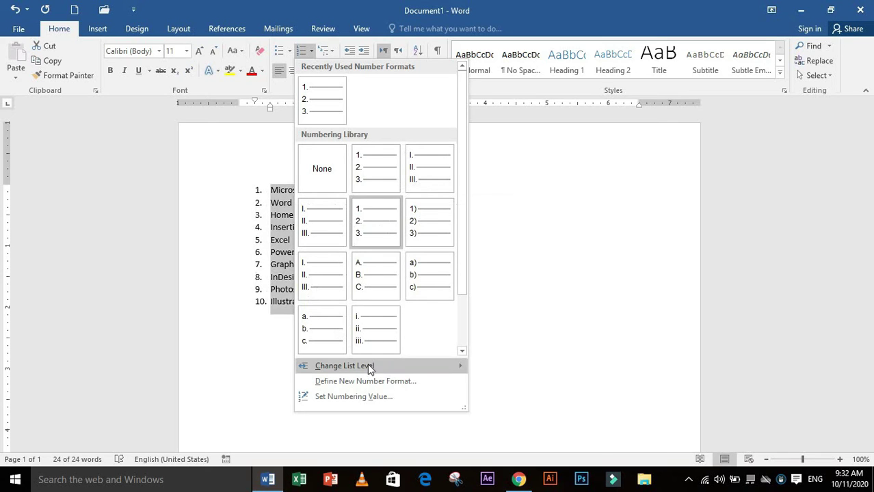
mouse_move(370, 368)
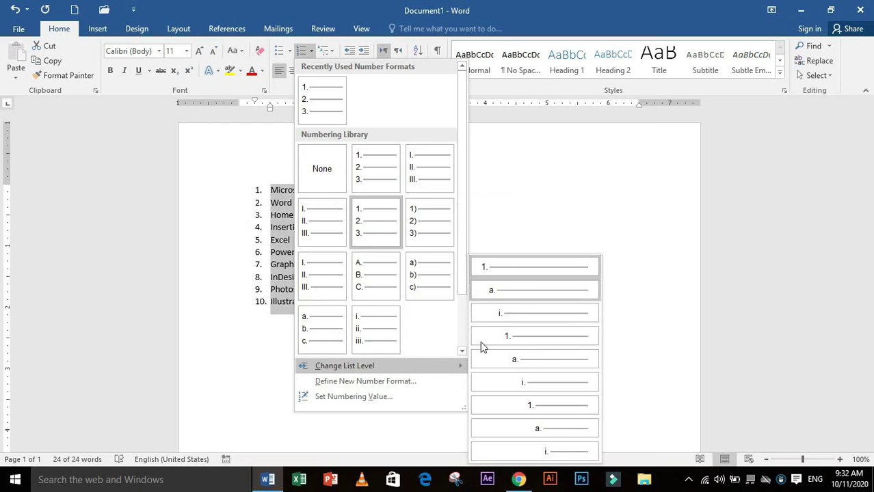
click(250, 146)
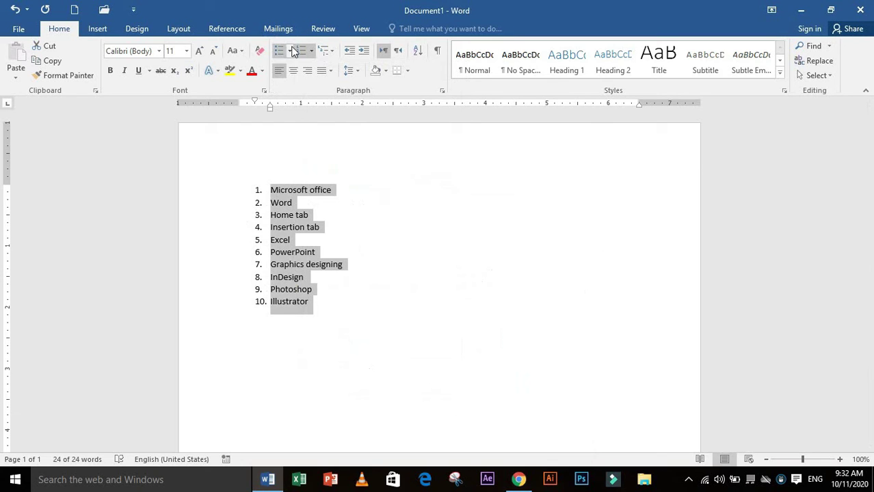
click(311, 50)
mouse_move(410, 367)
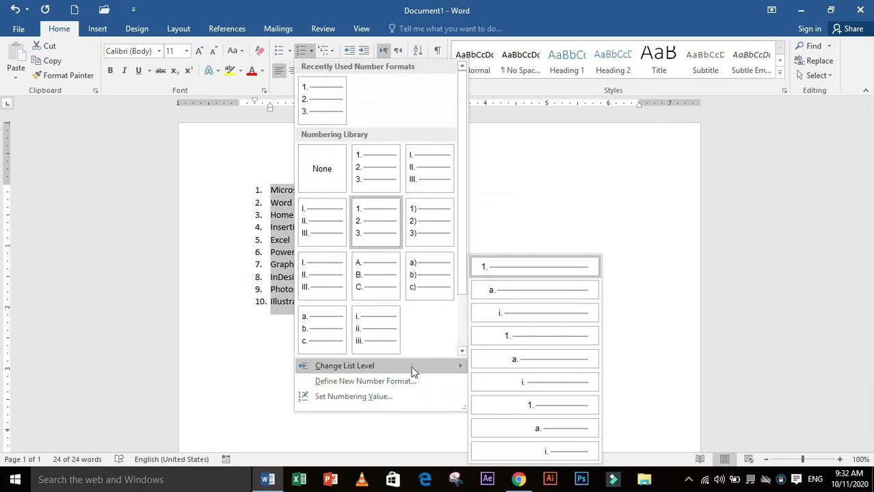
click(519, 236)
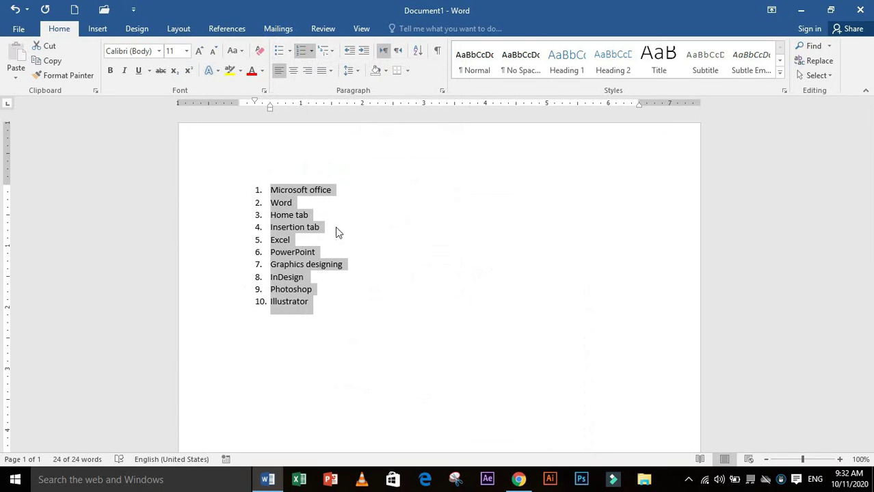
click(311, 51)
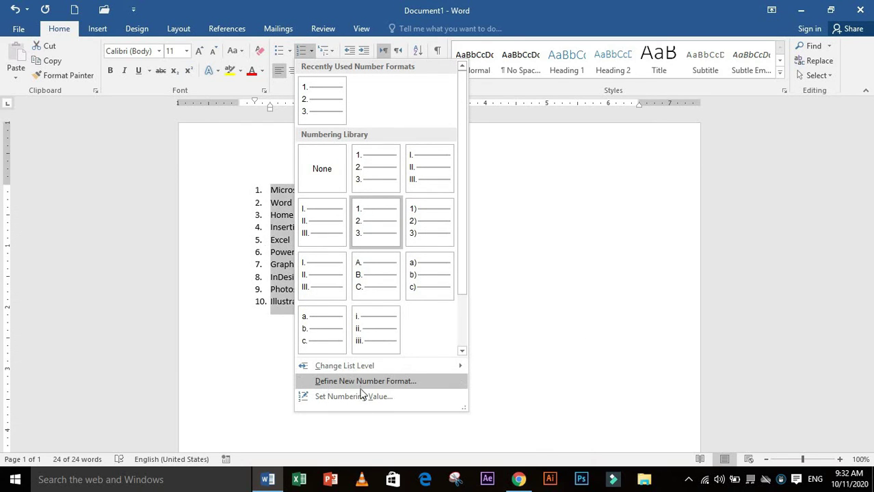
click(390, 385)
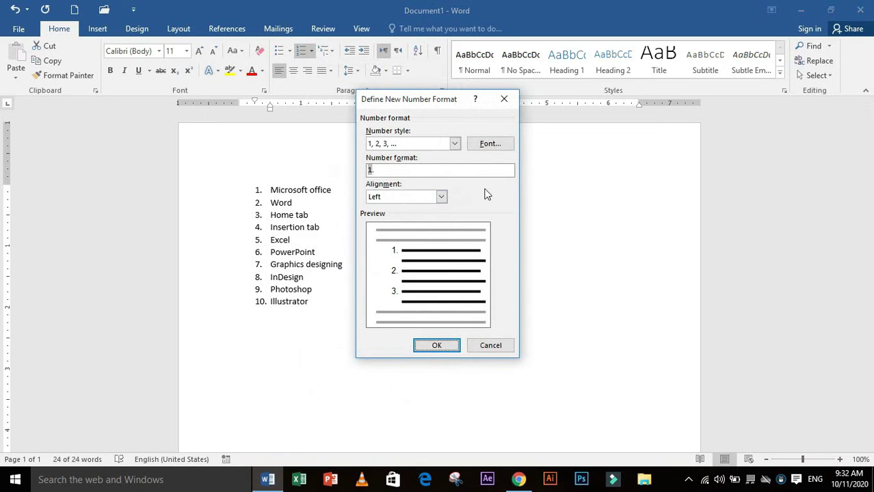
Set the list number font to bold, size 14, and apply the new format
click(454, 145)
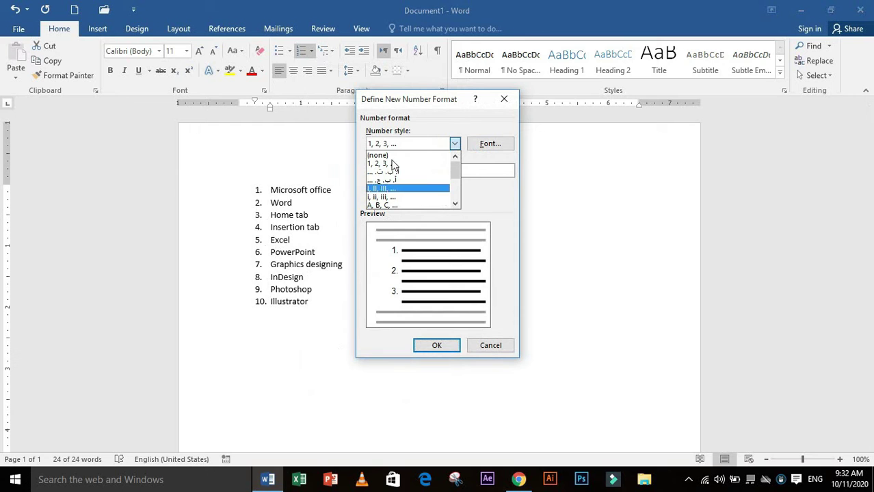
click(490, 144)
click(491, 143)
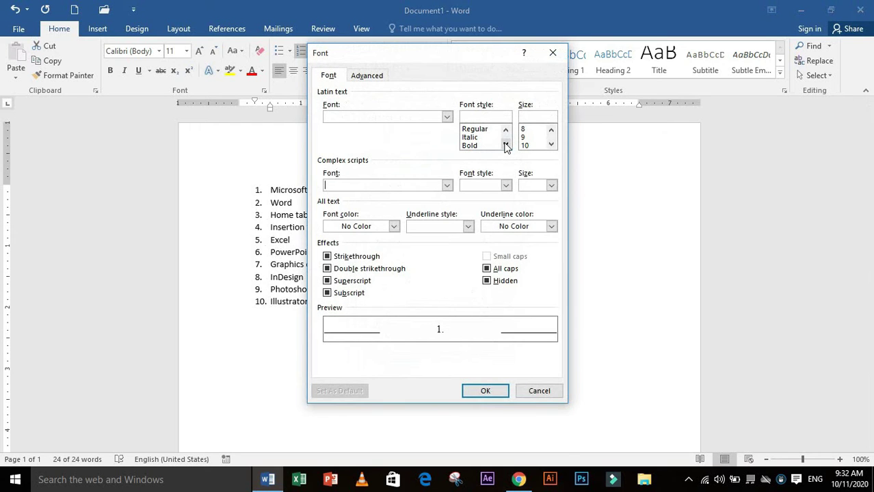
drag(490, 57, 604, 81)
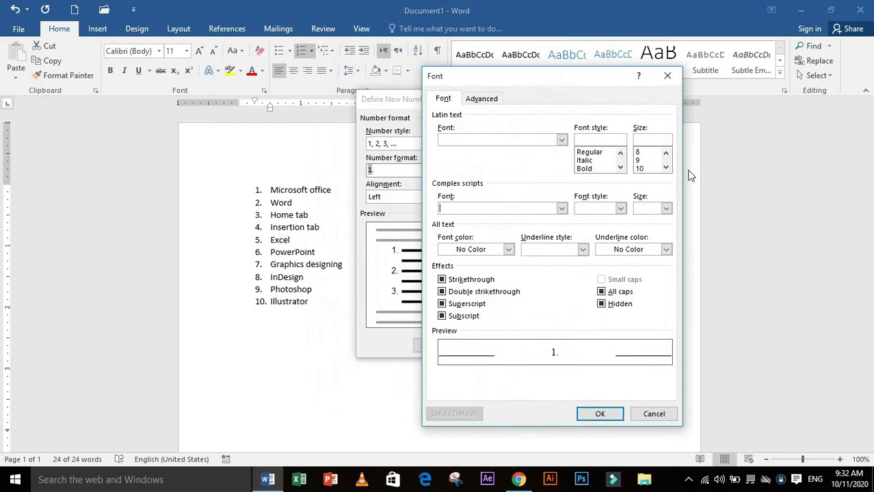
click(665, 168)
click(665, 168)
click(646, 169)
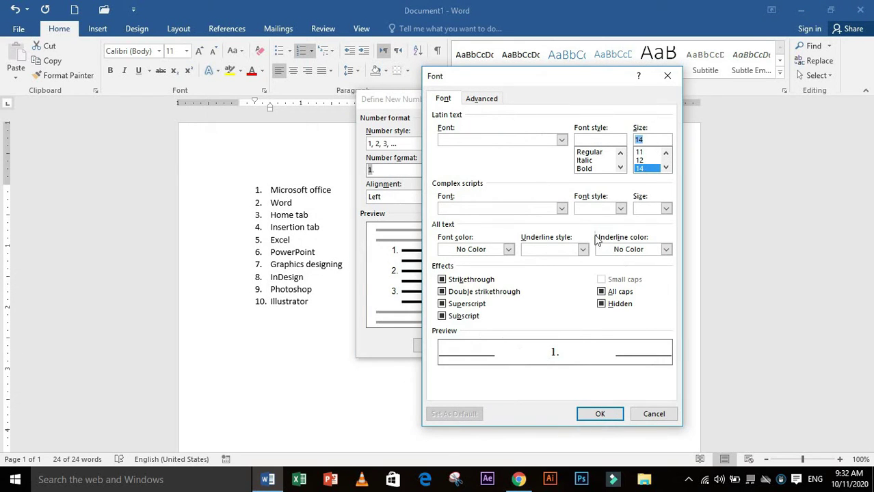
click(597, 161)
click(592, 168)
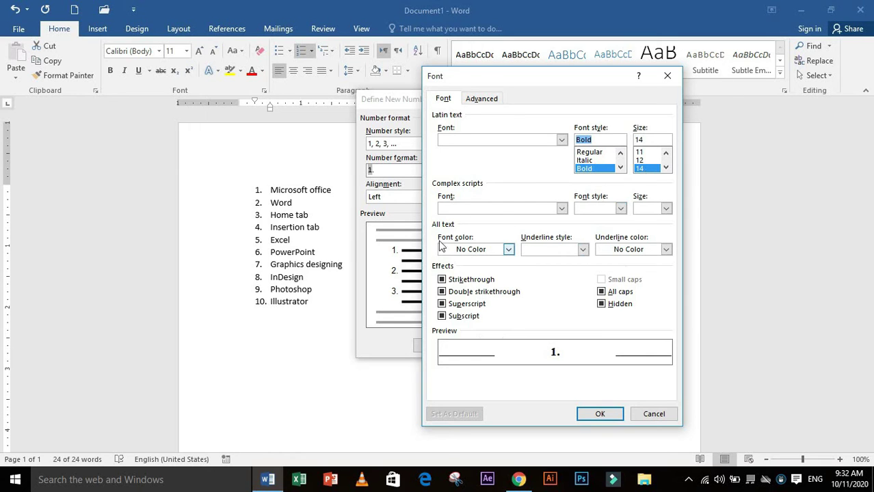
click(602, 413)
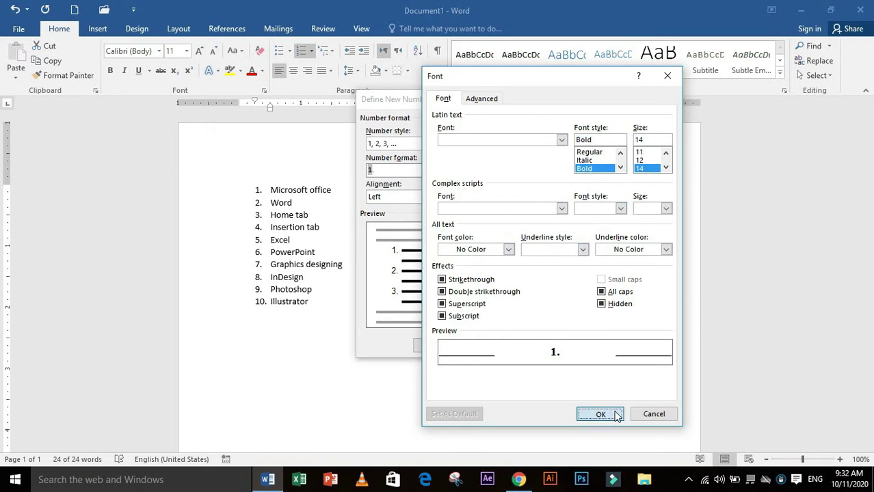
click(453, 347)
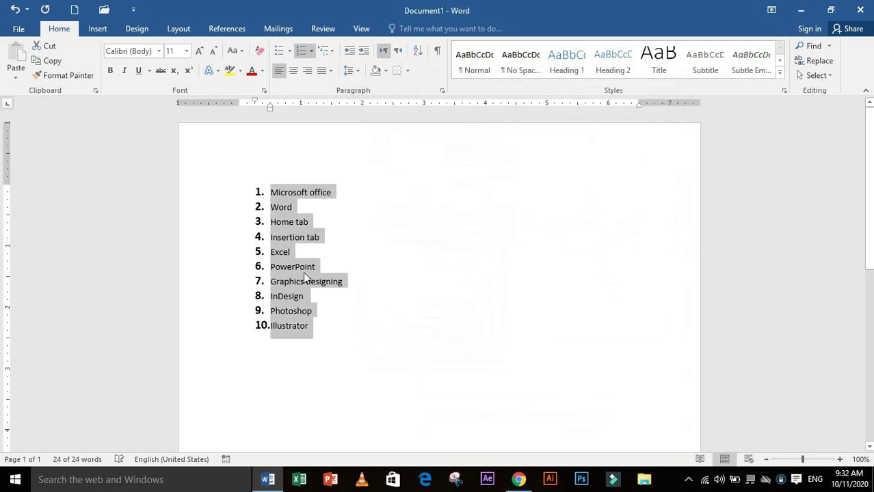
Strip the numbering from the whole document and reapply 1. 2. 3. numbering
click(250, 168)
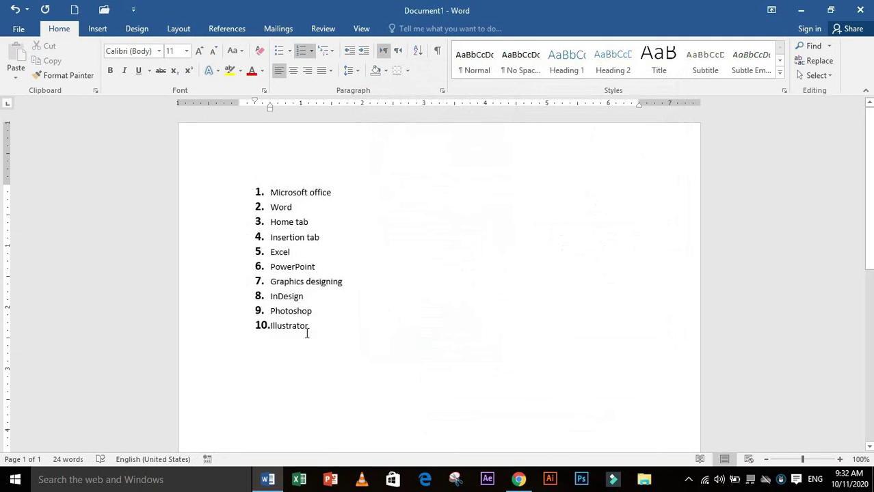
click(326, 346)
key(ctrl+a)
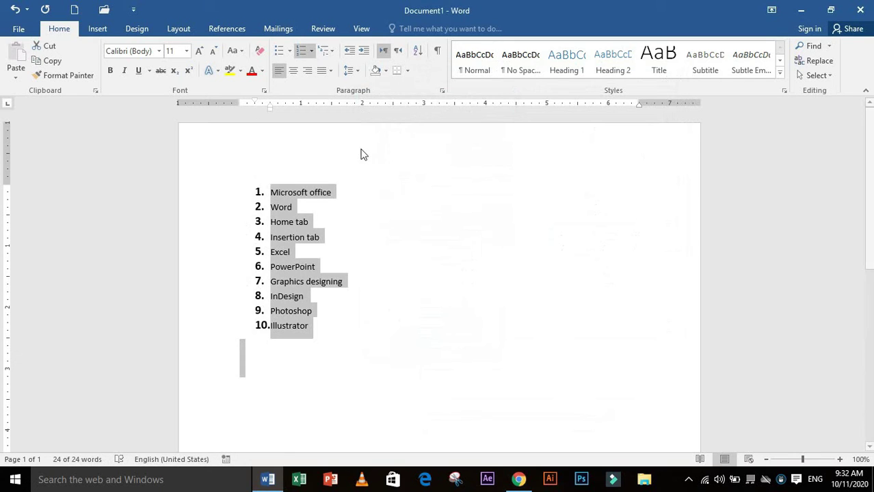
click(475, 61)
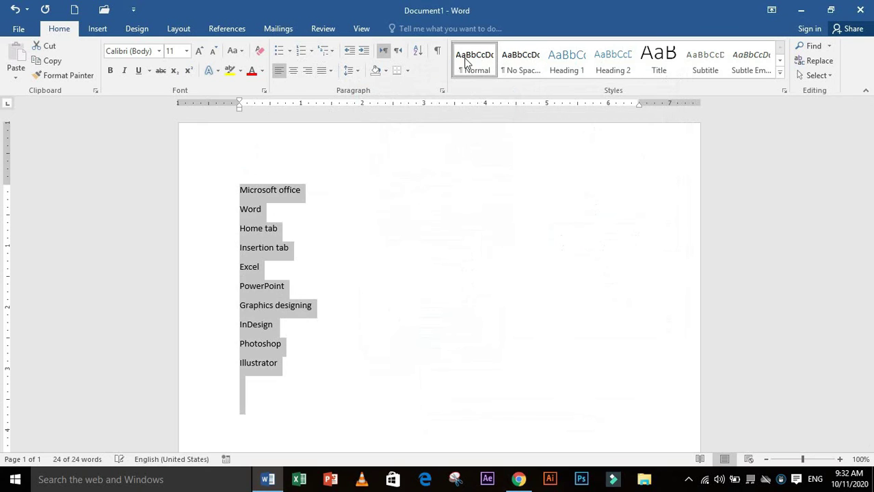
click(409, 190)
key(ctrl+a)
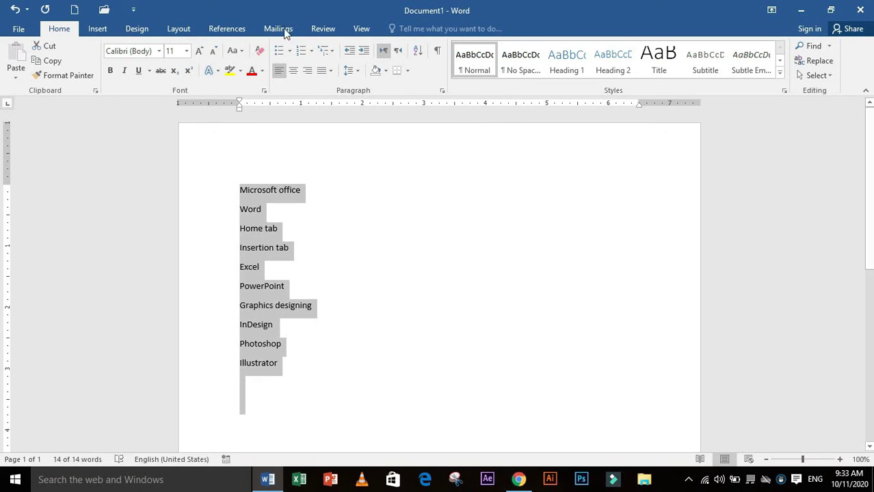
click(311, 51)
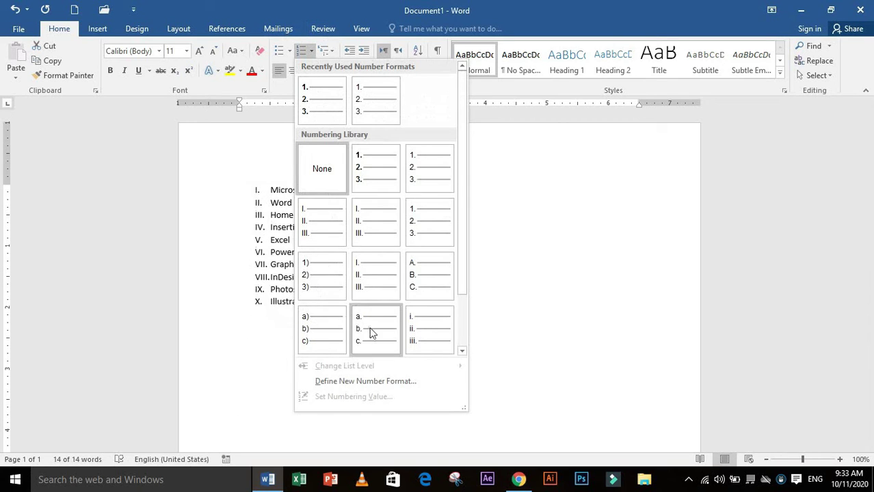
click(419, 175)
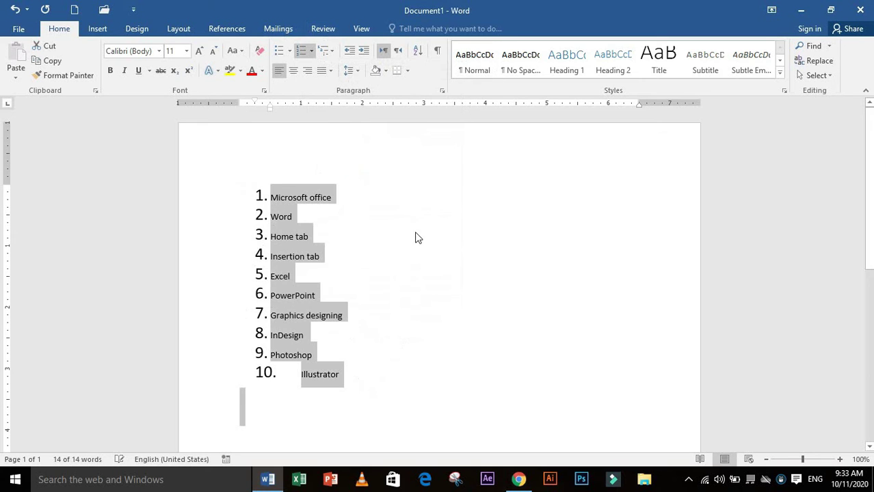
Define a new number format with plain 14 pt numbers and reselect the list
click(313, 53)
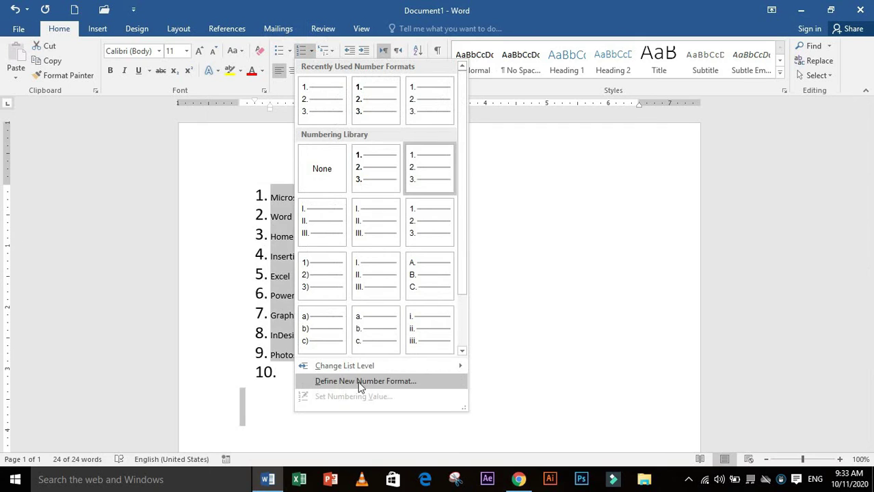
click(357, 381)
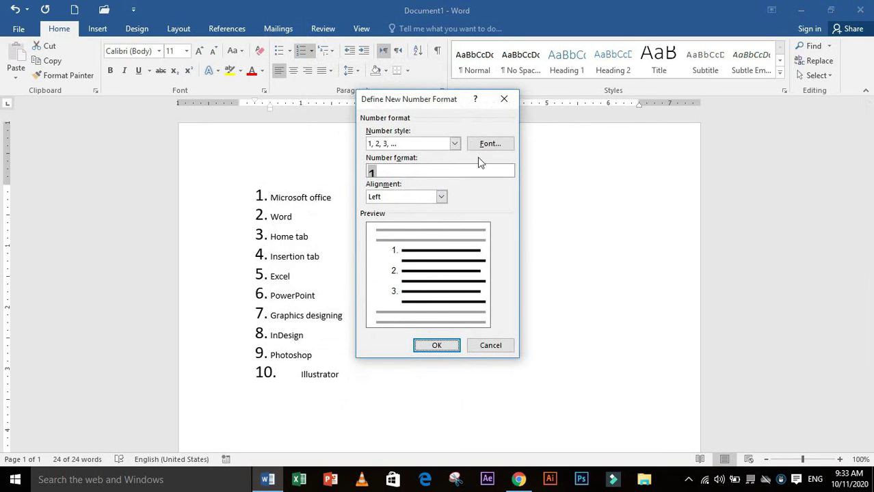
click(491, 145)
click(646, 151)
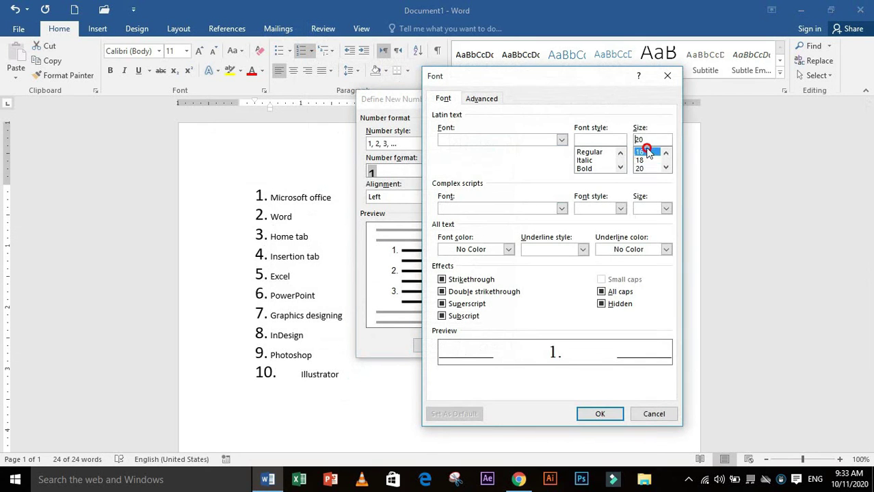
click(665, 154)
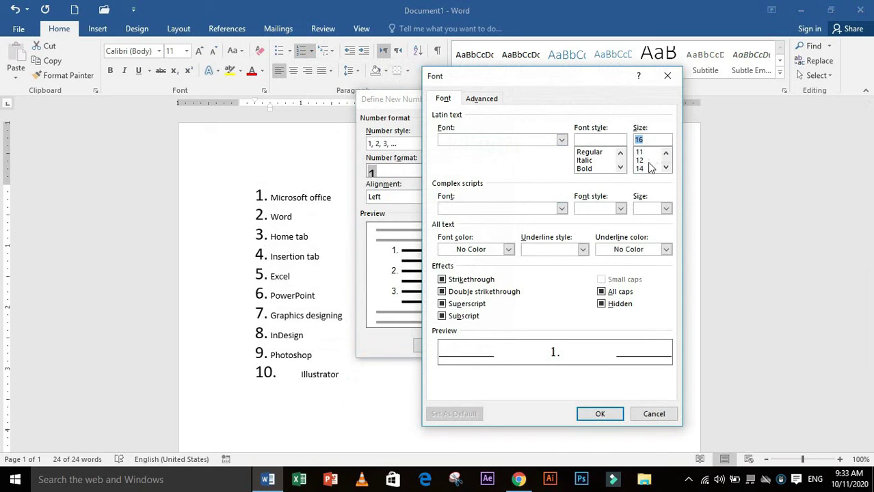
click(647, 169)
click(600, 414)
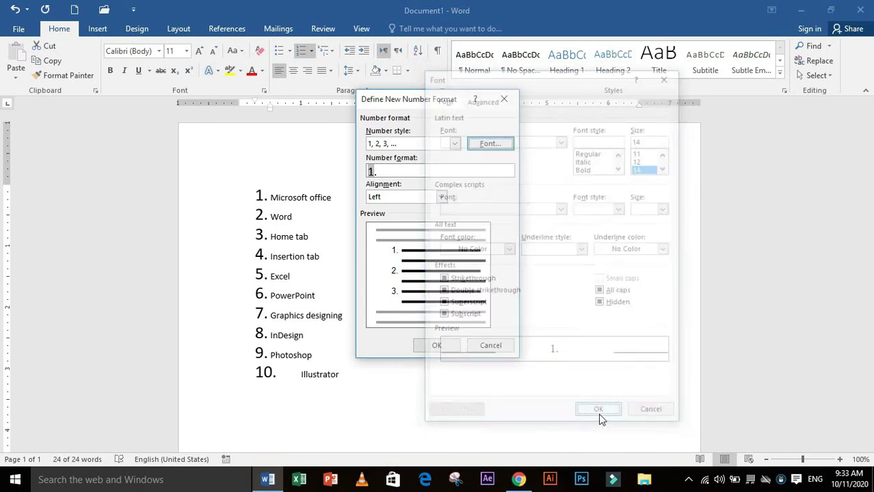
click(446, 350)
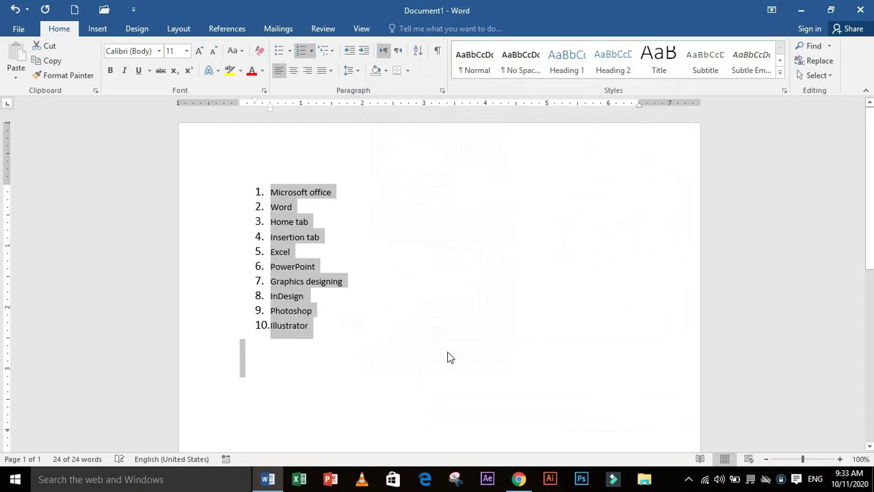
click(425, 359)
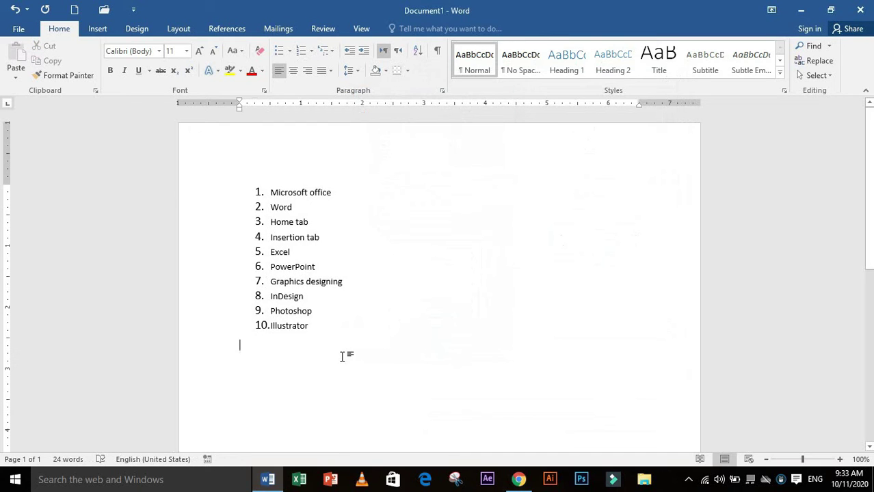
key(ctrl+a)
Use Set Numbering Value to start a new list at 1 from Graphics designing
click(311, 51)
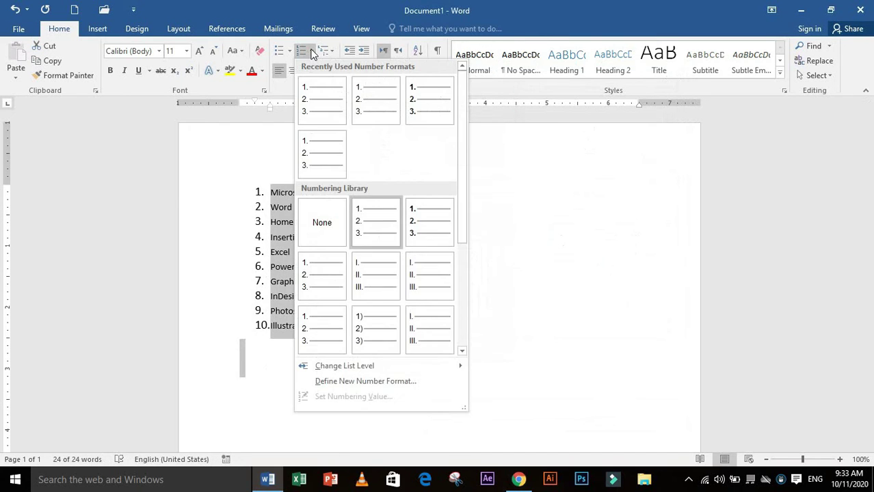
click(362, 425)
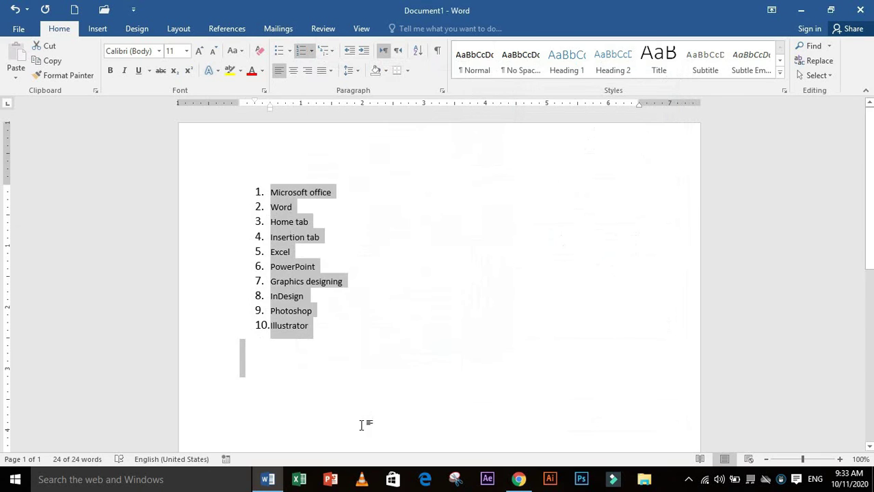
click(310, 282)
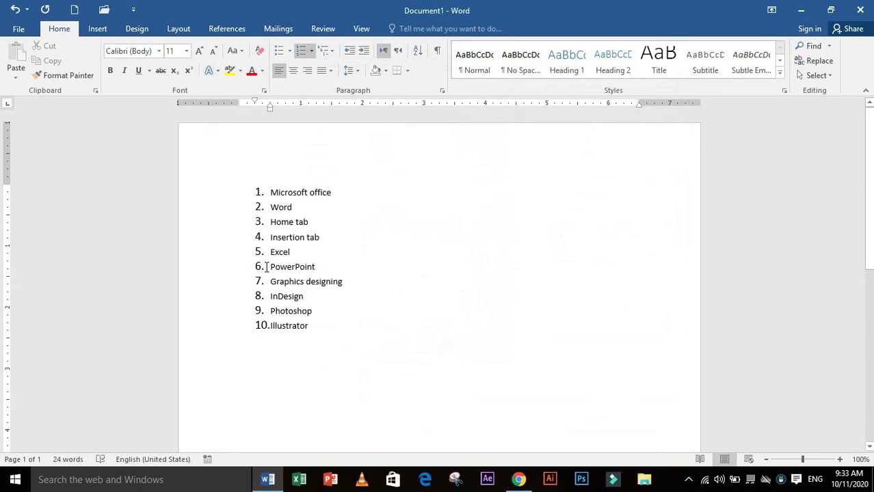
click(260, 280)
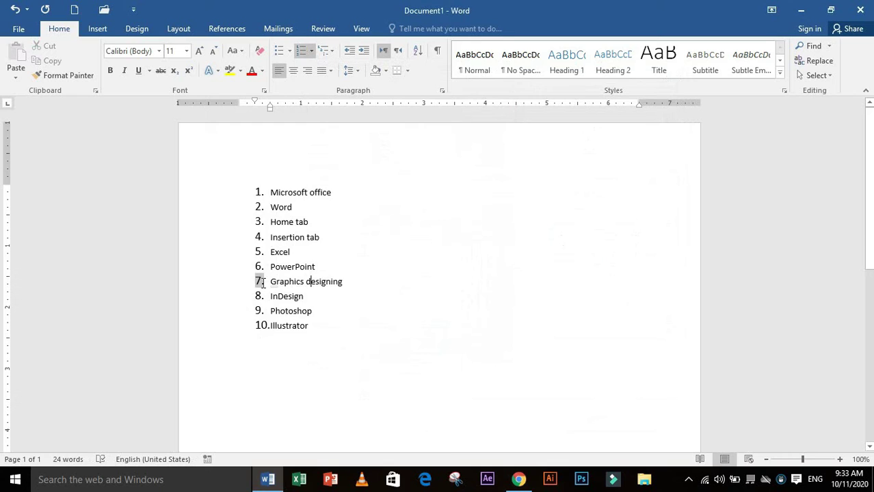
click(261, 324)
click(271, 281)
click(312, 51)
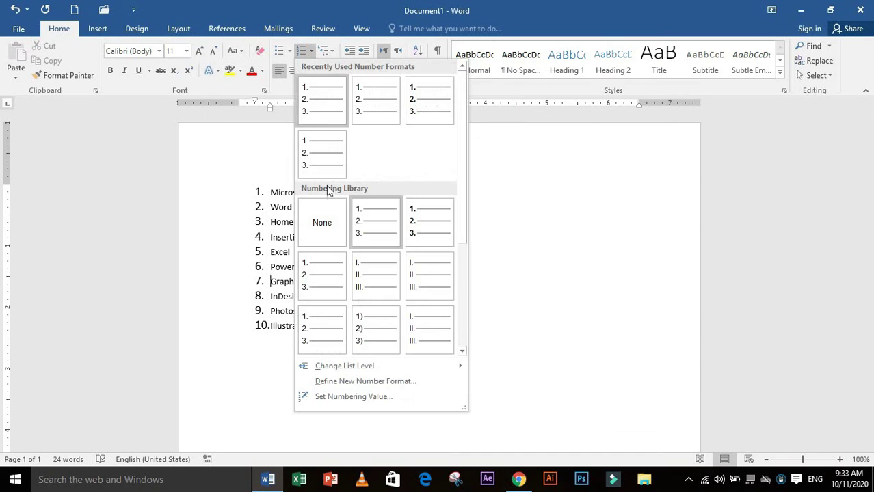
click(393, 397)
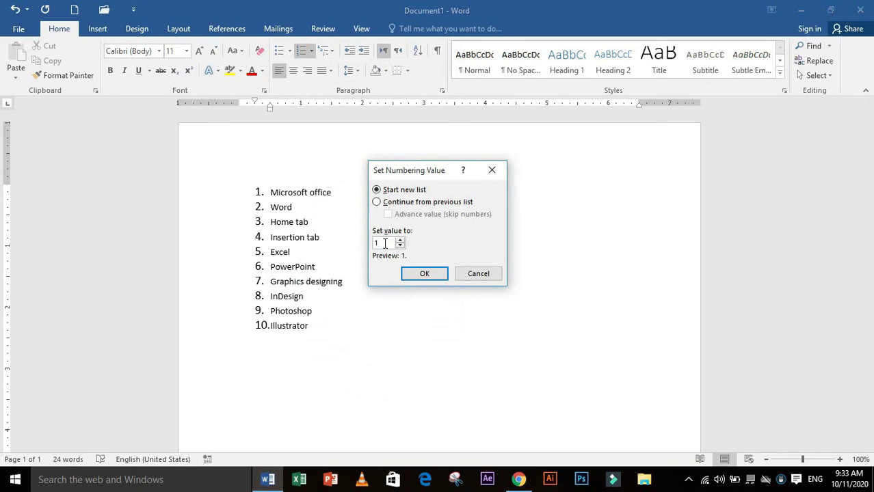
click(410, 275)
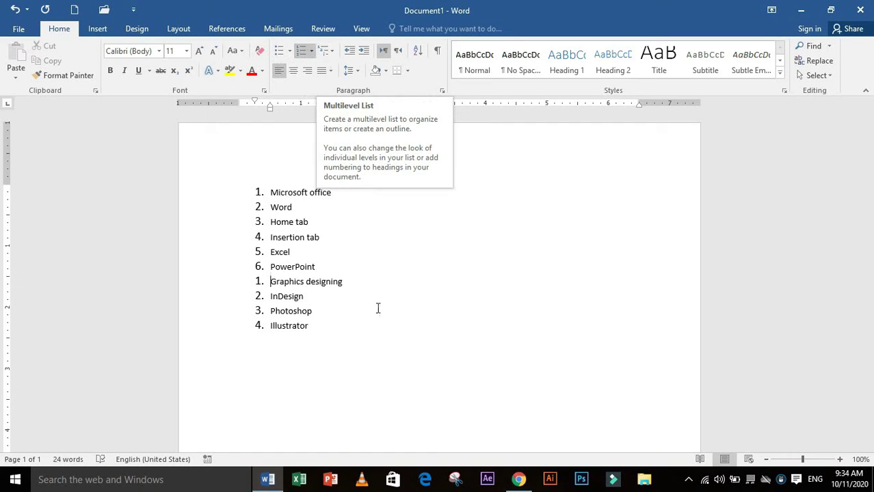
Delete the numbered list and type Microsoft office, Word, Excel and PowerPoint, fixing PowerPoint's spelling
drag(357, 346, 264, 179)
key(Delete)
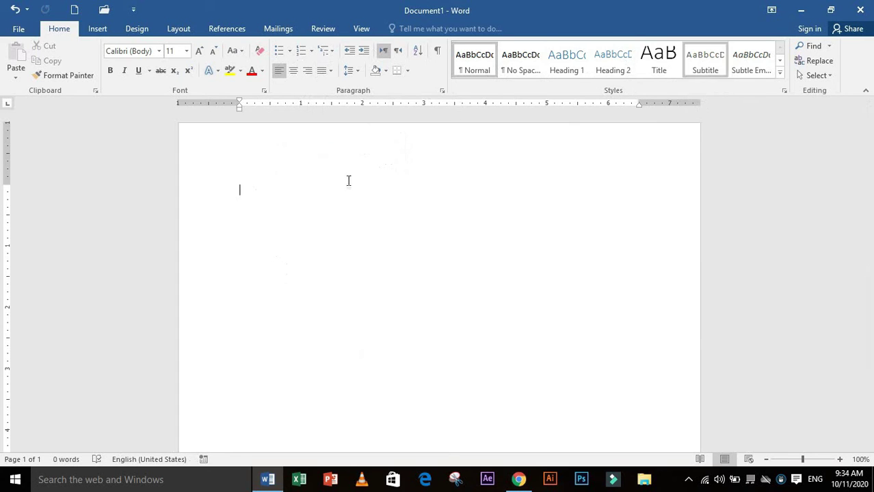
text(mi)
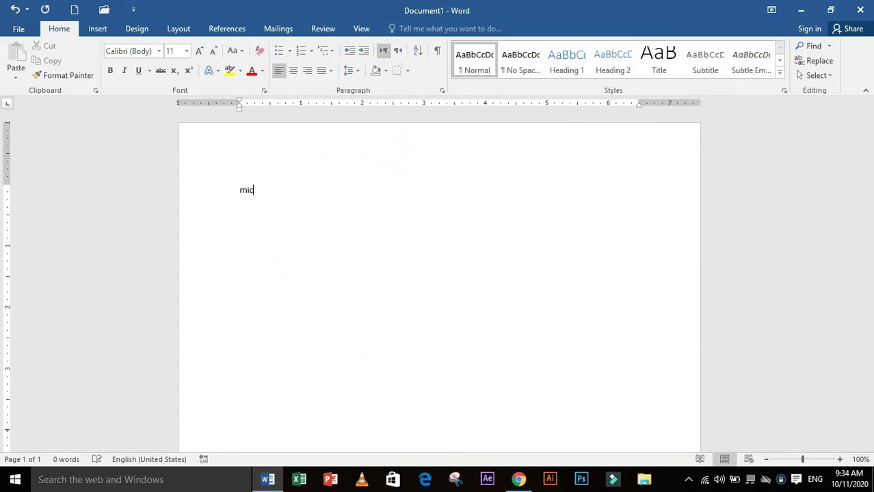
text(cr)
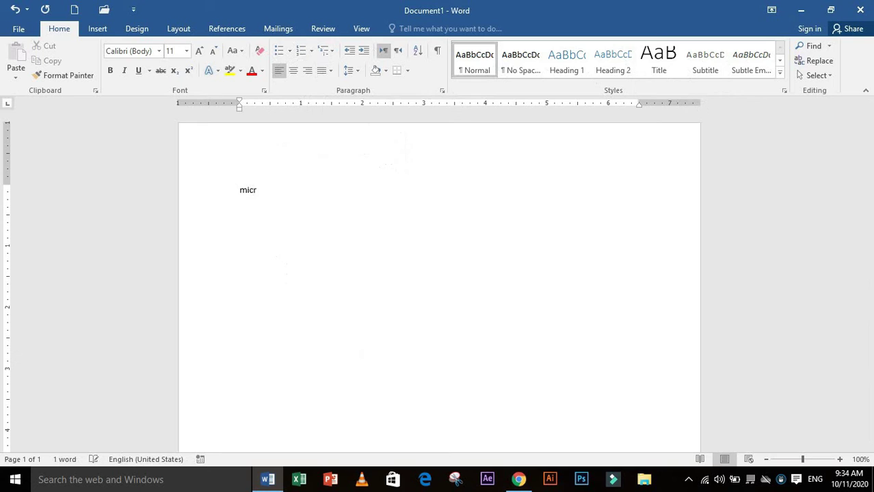
text(os)
text( office)
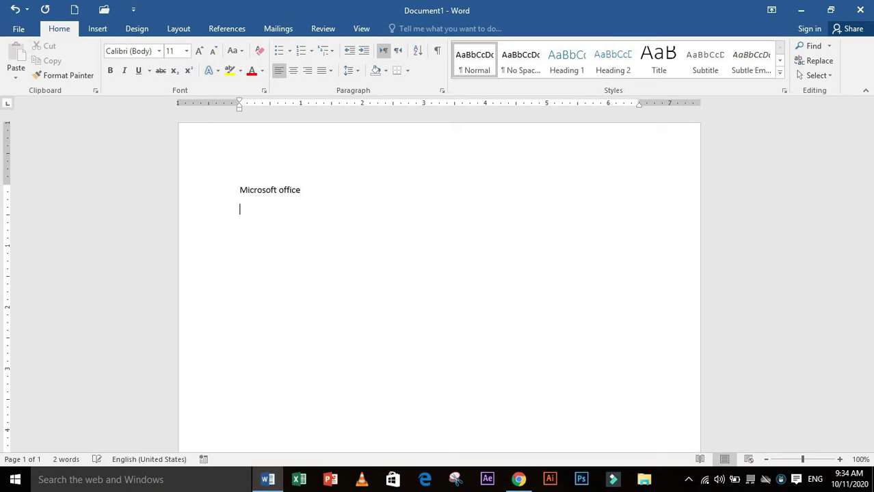
text(word)
key(Return)
text(l)
key(Return)
text(poerpoin)
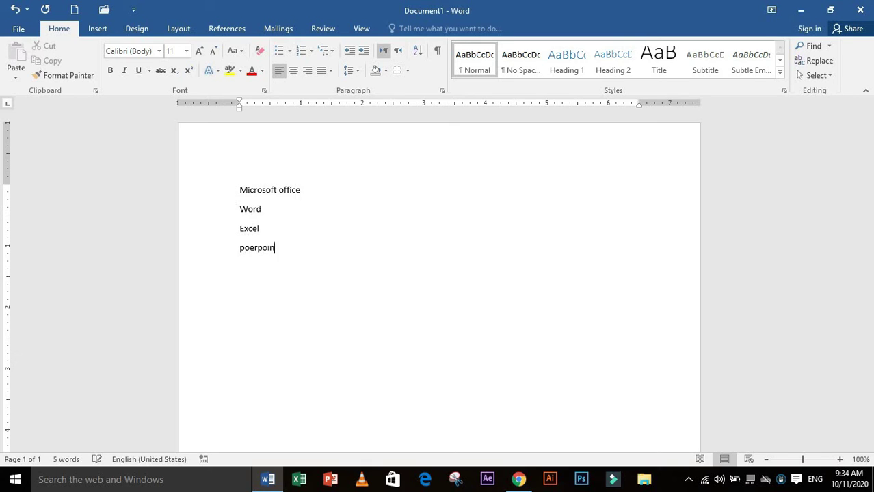
text(t)
key(Return)
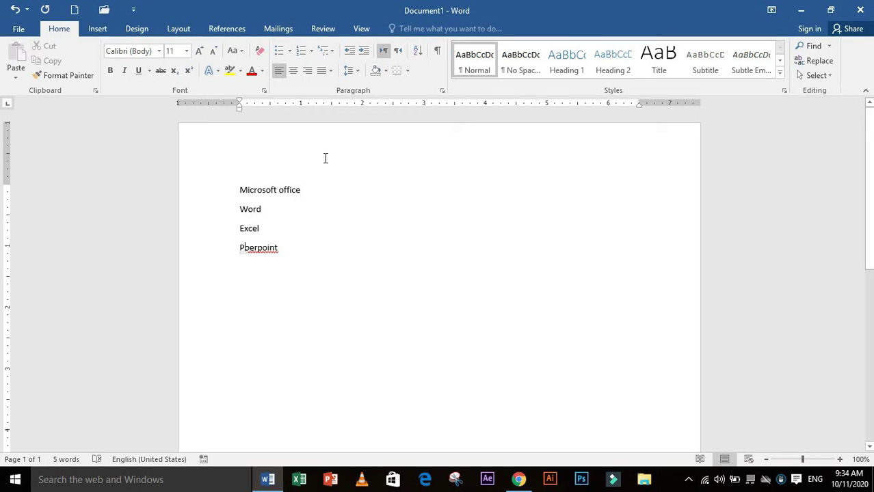
text(w)
key(Down)
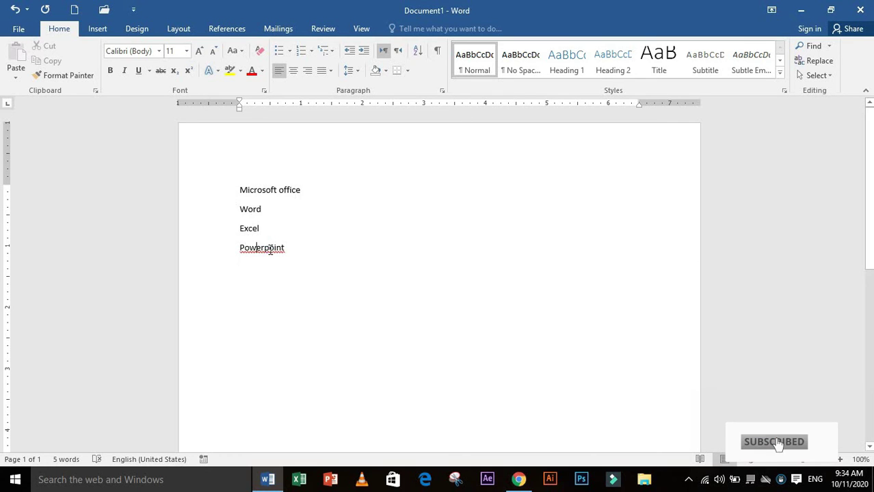
right_click(277, 249)
click(313, 261)
click(240, 267)
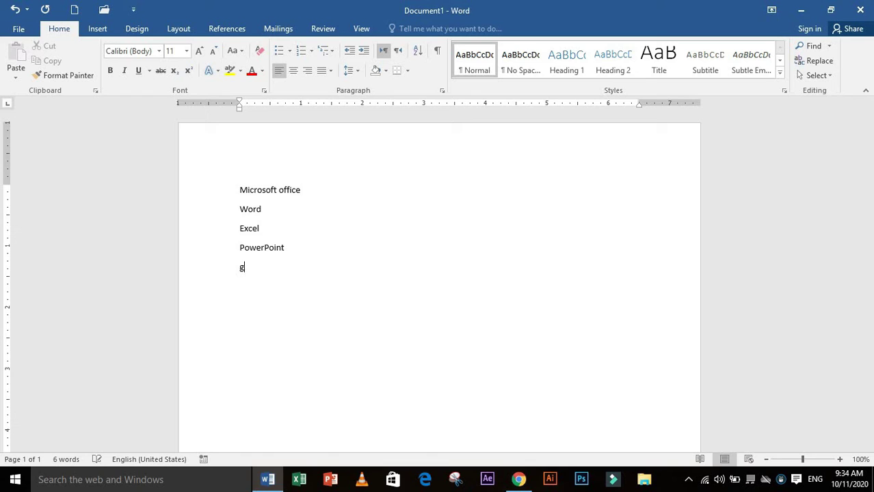
Add Video editing, Fillmora and Adobe primer lines, correcting their spellings
text(deo )
text(do)
text(ting)
text(filmora)
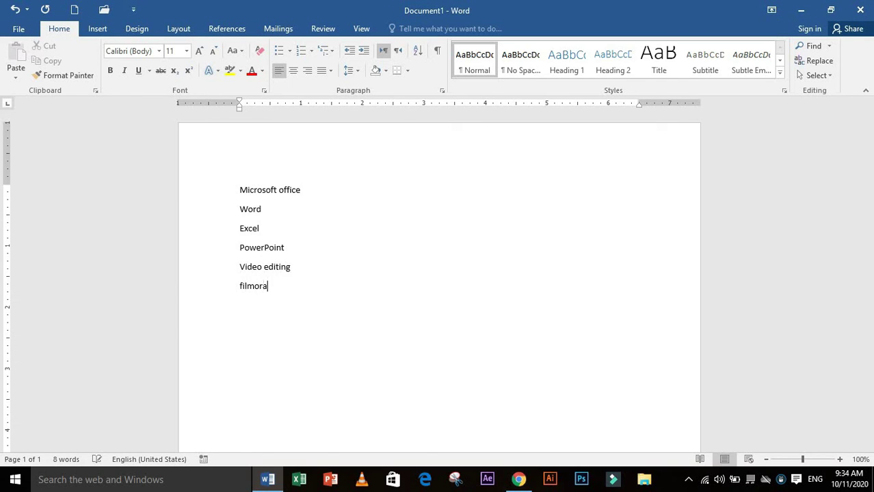
key(Return)
text(a)
text(bepr)
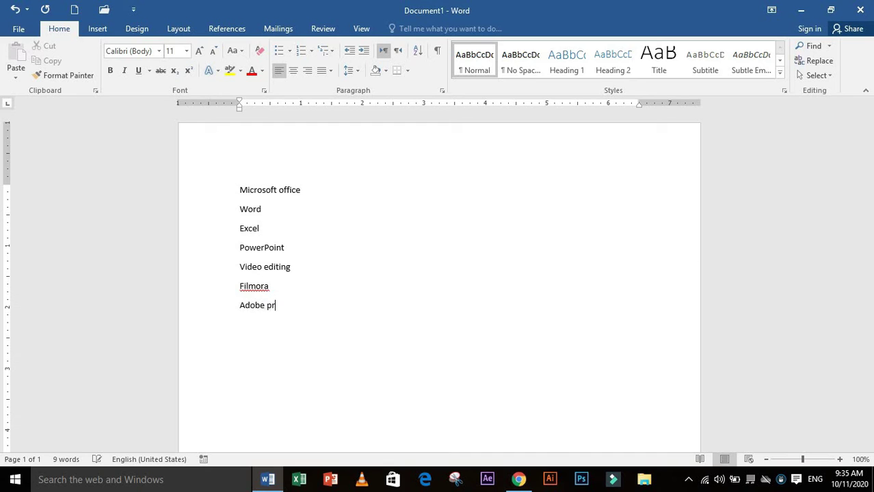
text(emer)
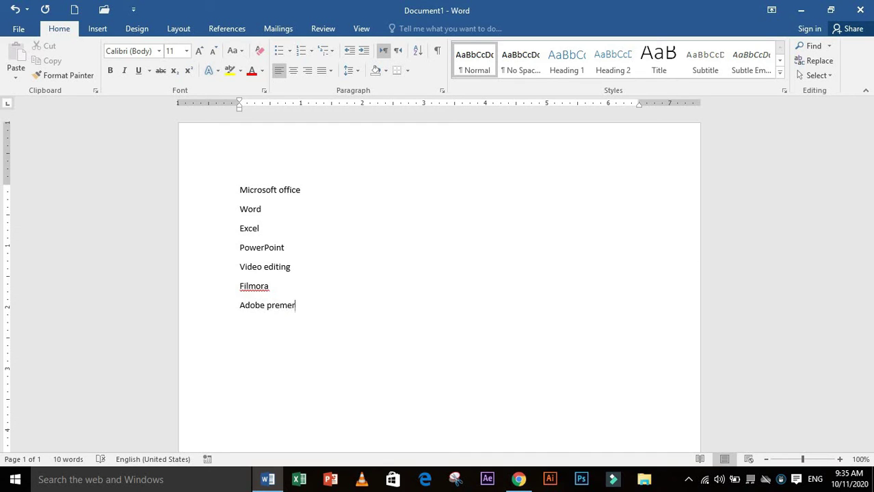
key(Return)
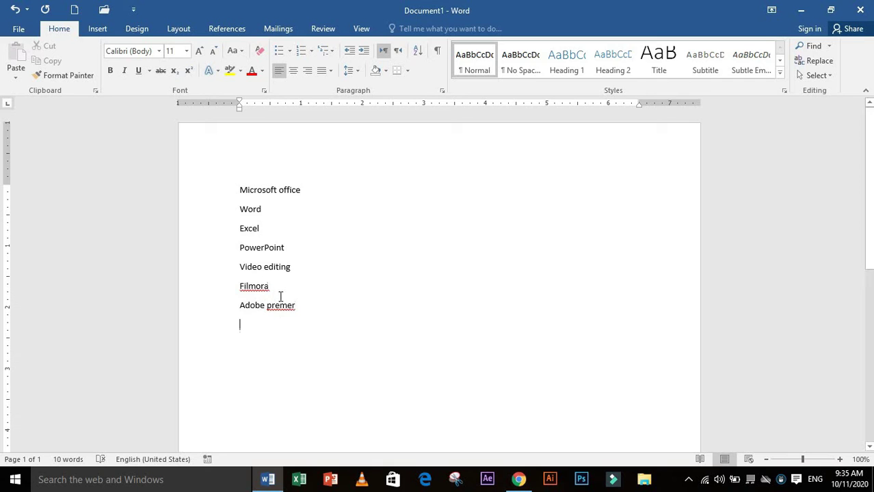
right_click(290, 310)
click(302, 319)
right_click(253, 288)
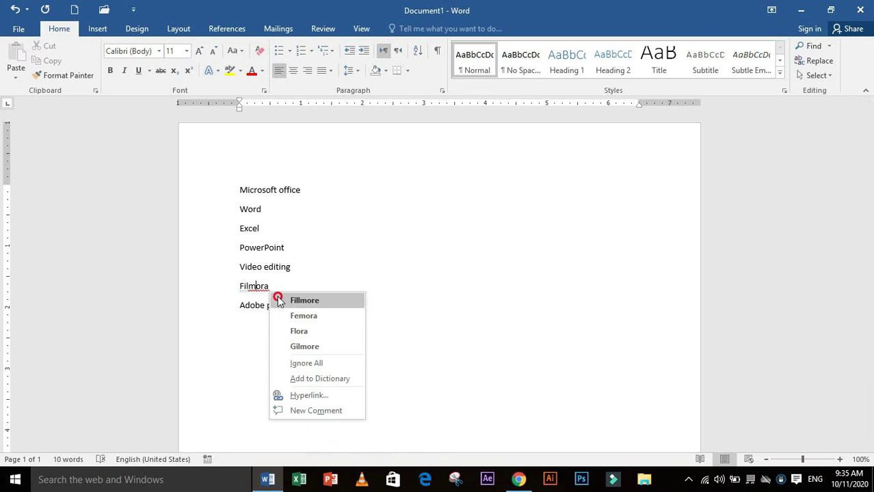
click(279, 297)
key(BackSpace)
text(a)
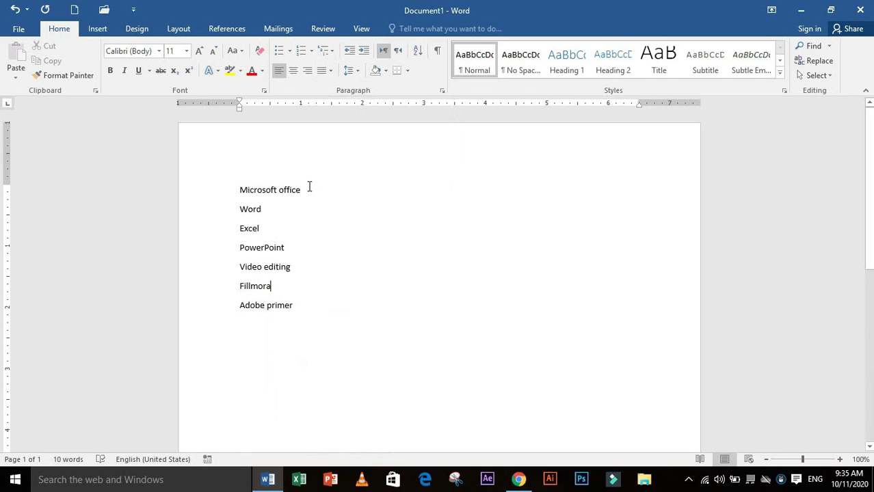
drag(306, 190, 238, 179)
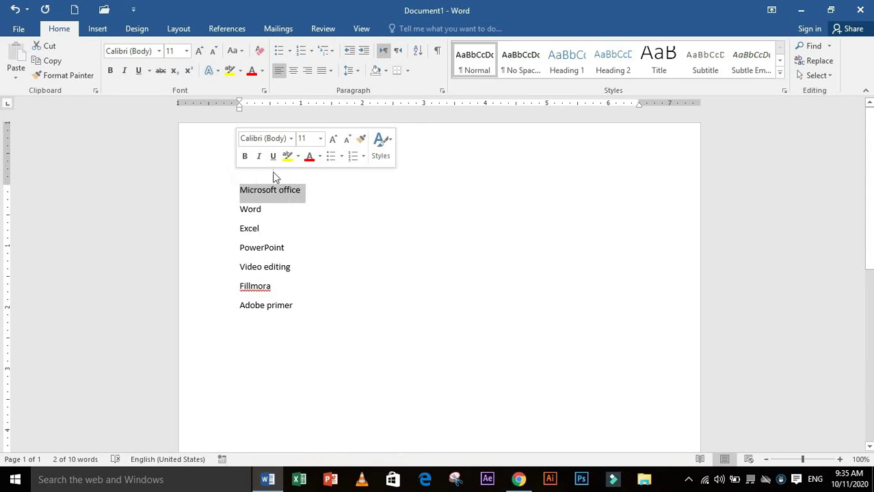
click(582, 66)
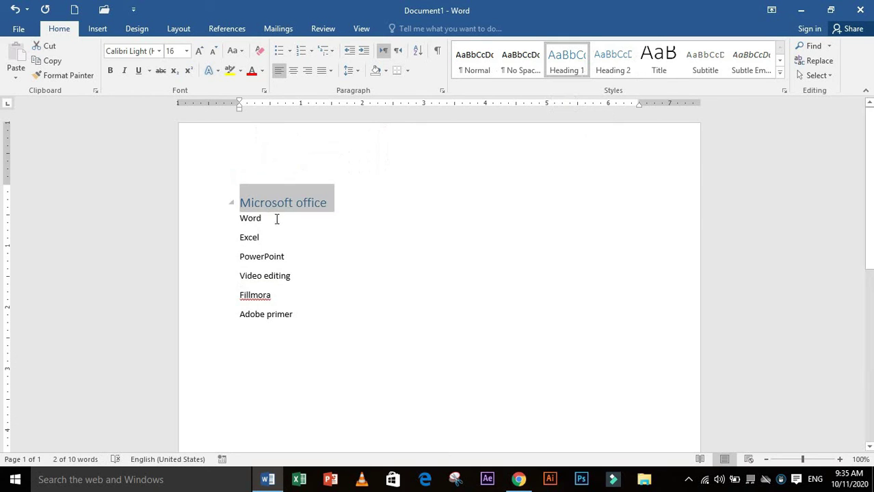
drag(289, 256, 243, 230)
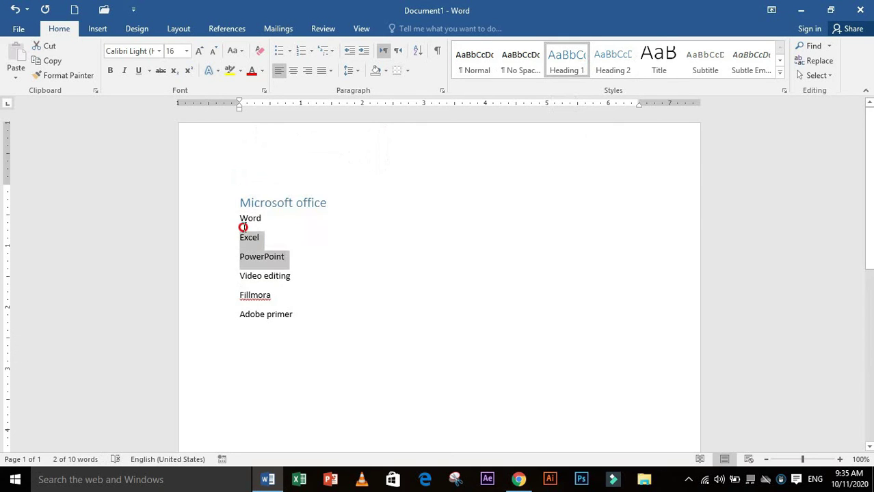
click(625, 71)
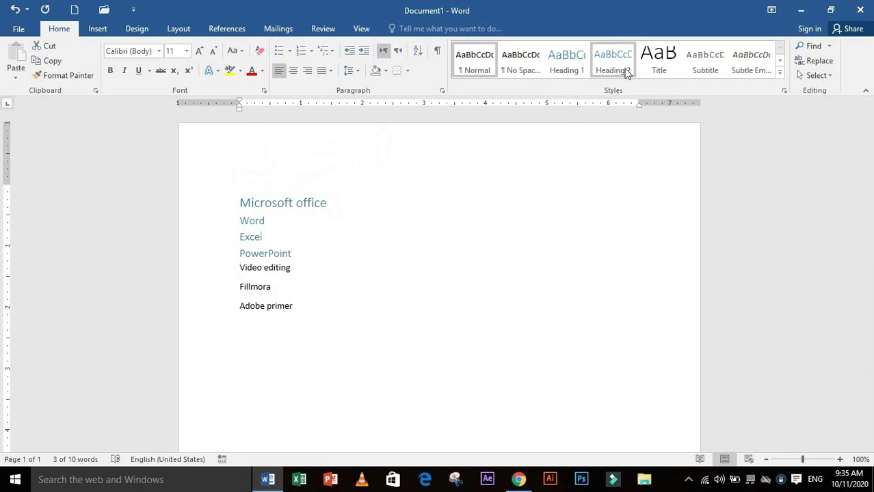
click(626, 72)
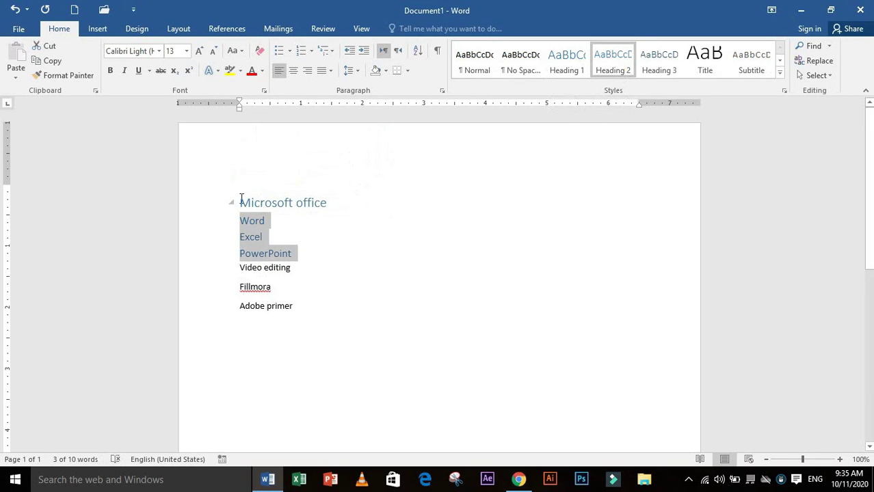
drag(297, 270, 240, 272)
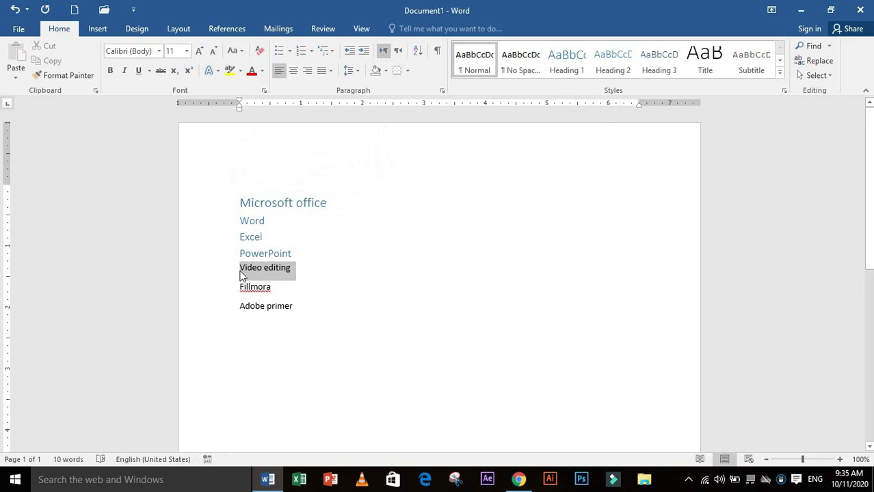
click(571, 69)
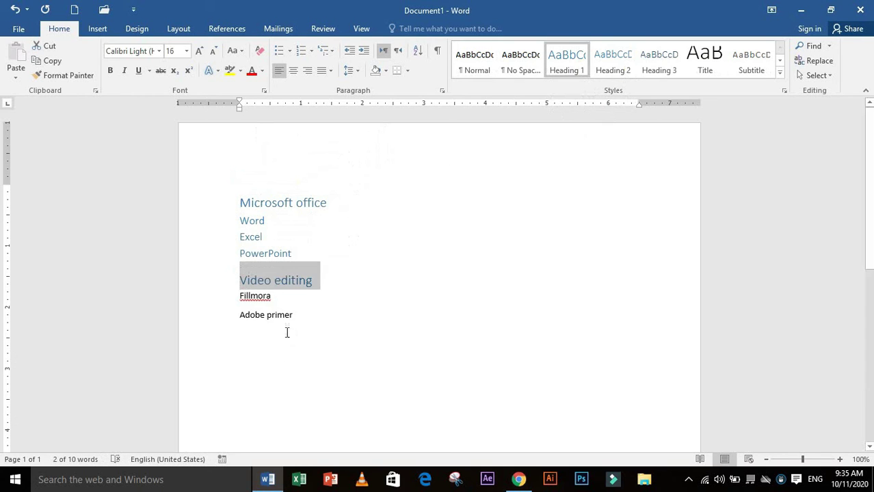
drag(253, 304, 240, 296)
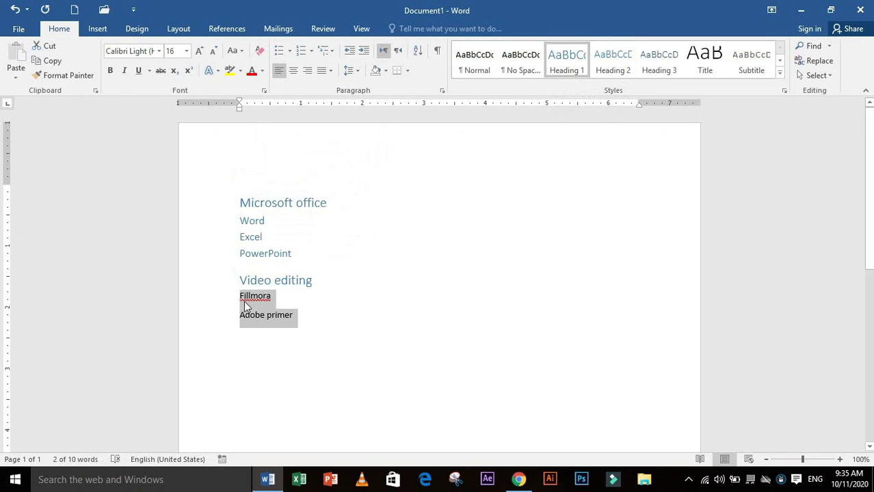
click(624, 60)
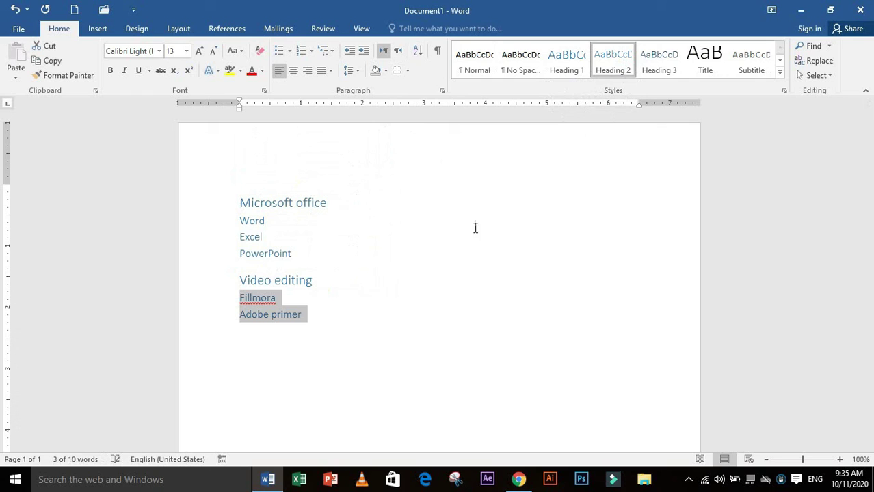
click(231, 203)
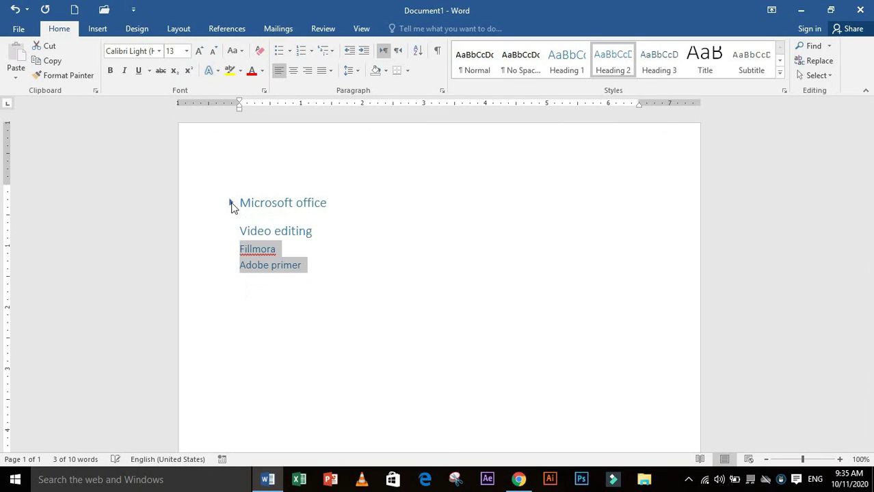
click(231, 203)
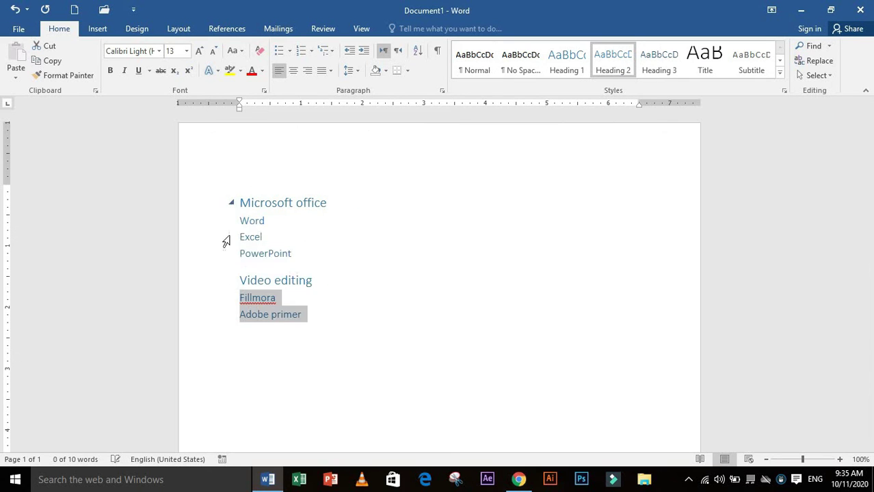
click(232, 282)
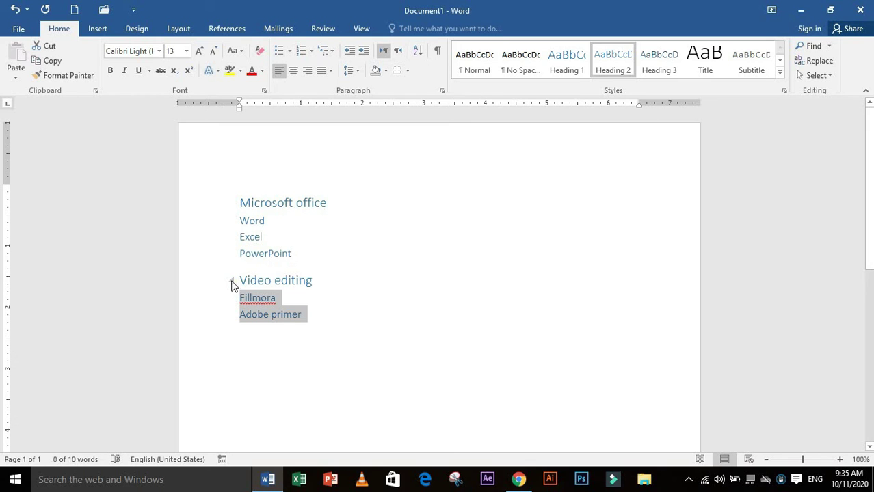
Toggle the Microsoft office and Video editing sections, leave both expanded, and select all text
click(232, 283)
click(231, 203)
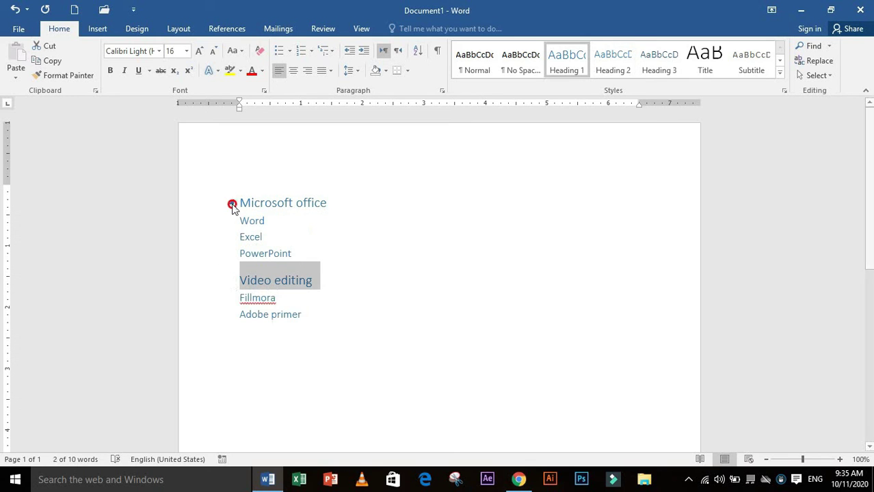
click(231, 203)
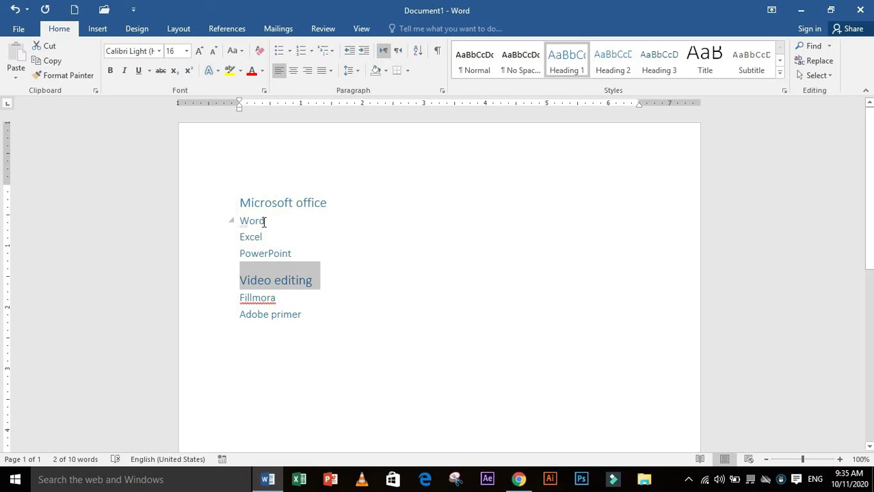
click(233, 220)
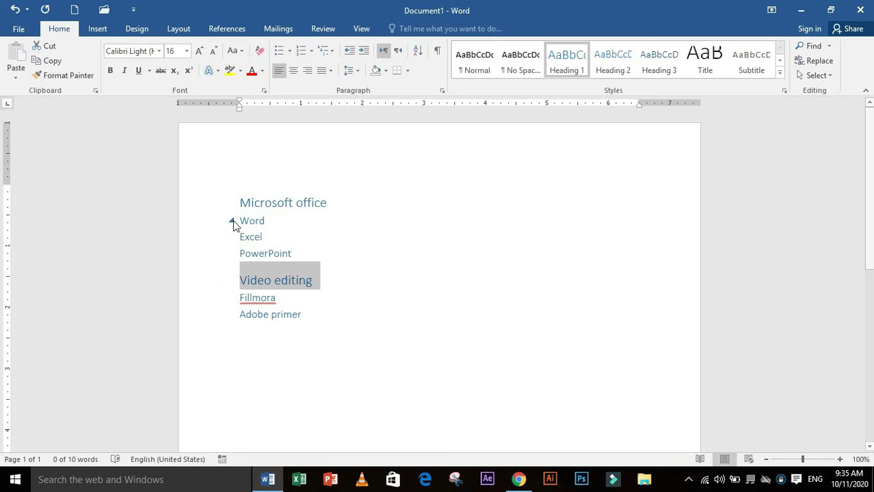
click(233, 203)
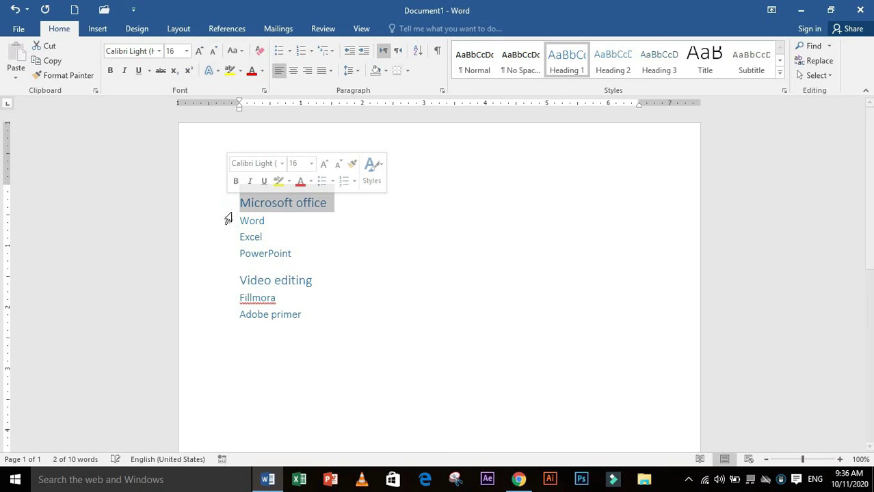
click(233, 201)
click(233, 204)
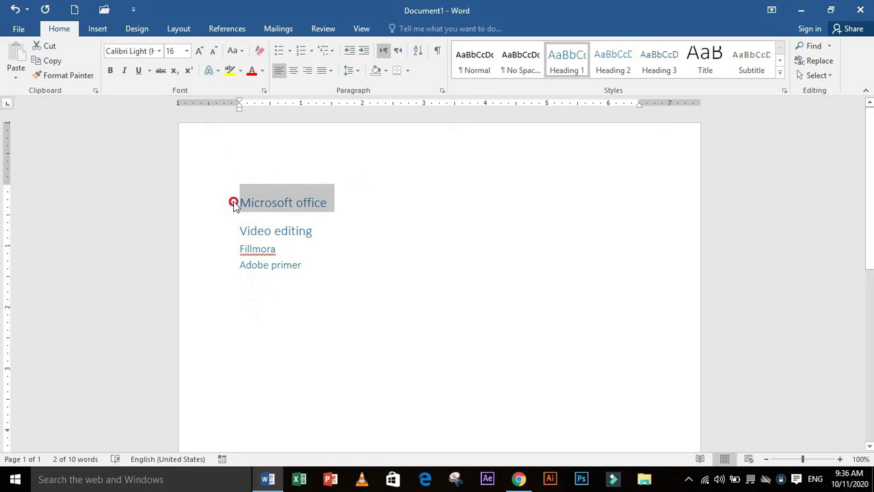
click(231, 203)
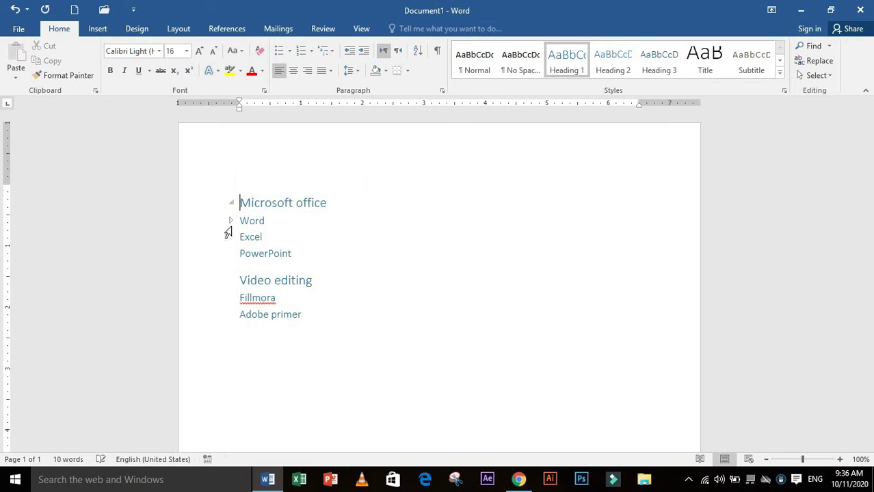
click(367, 319)
key(ctrl+a)
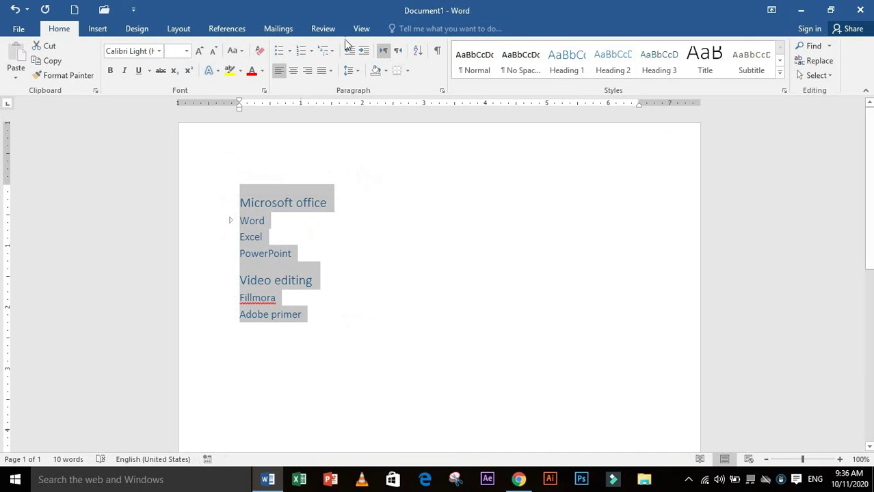
Apply the Article I. / Section 1.01 / (a) multilevel list style to the selected headings
click(332, 53)
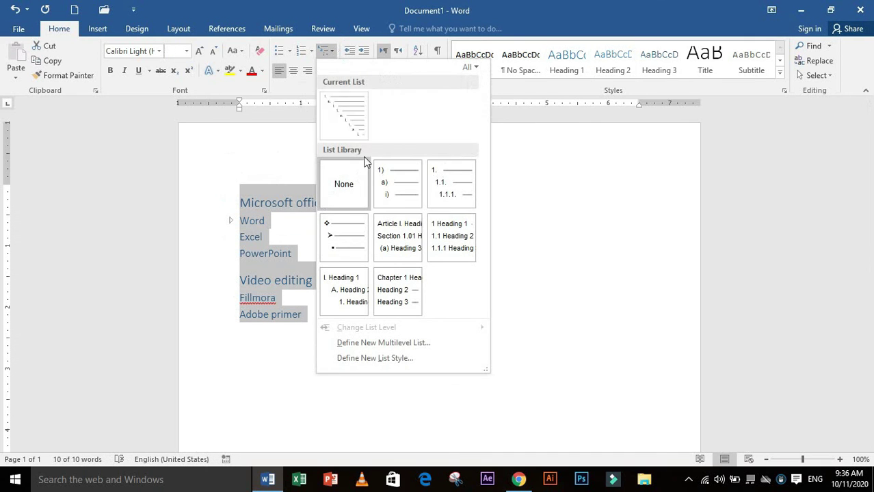
mouse_move(387, 186)
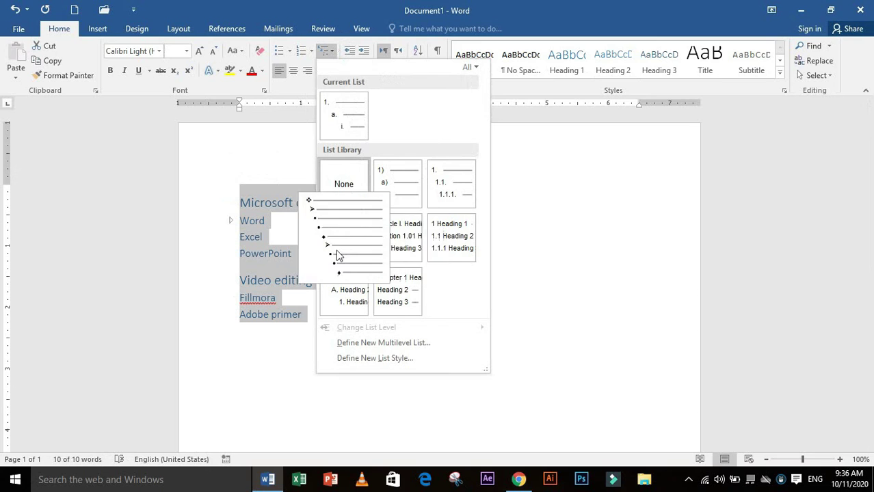
mouse_move(441, 216)
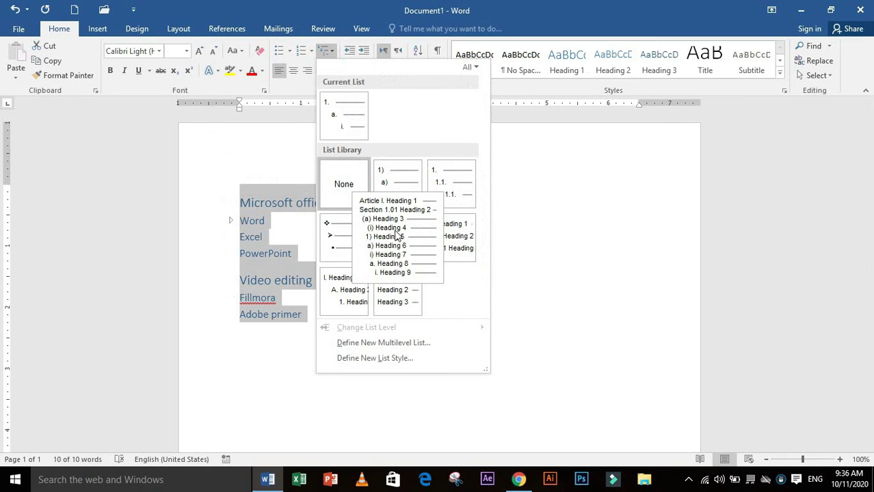
click(396, 235)
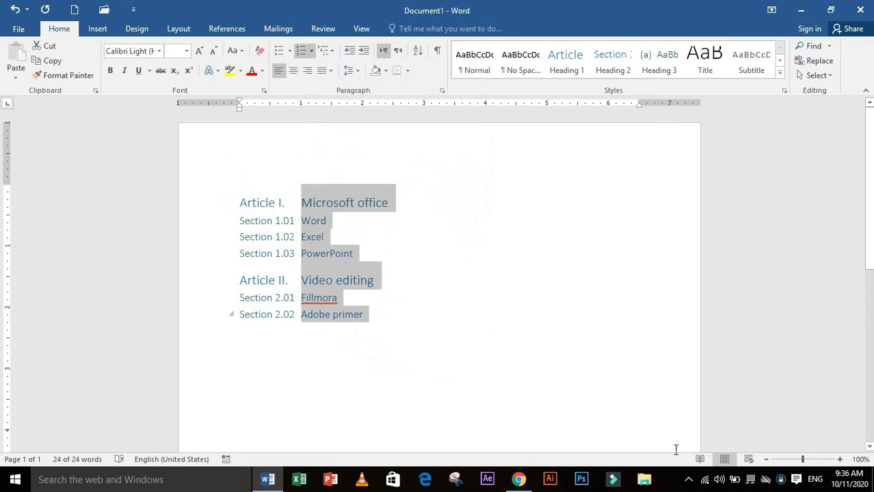
click(770, 374)
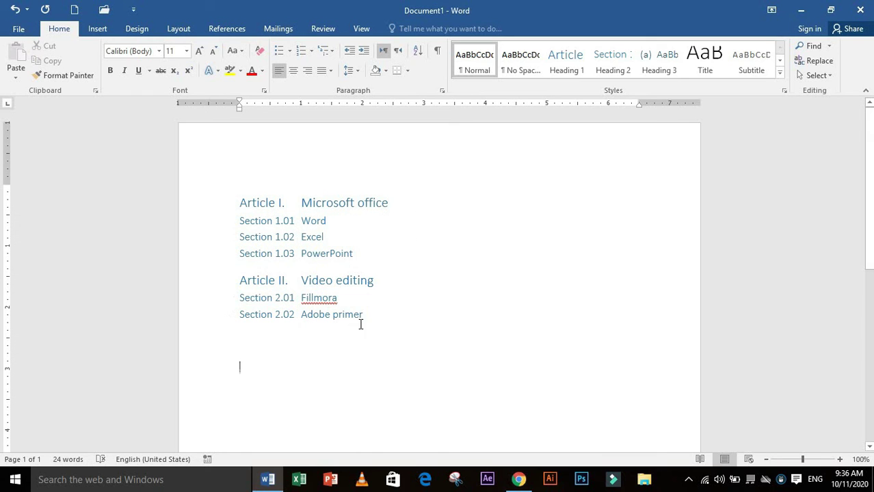
Select all the Article and Section list text and delete it, leaving an empty page
drag(370, 309, 195, 181)
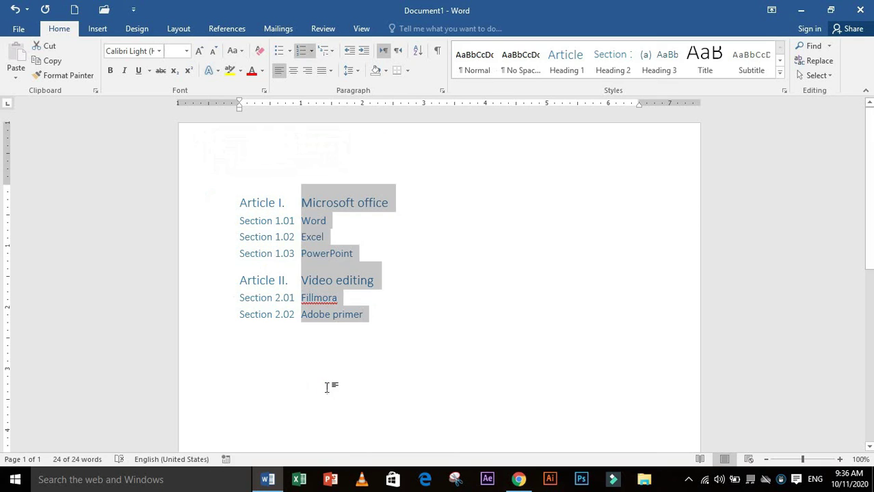
click(401, 362)
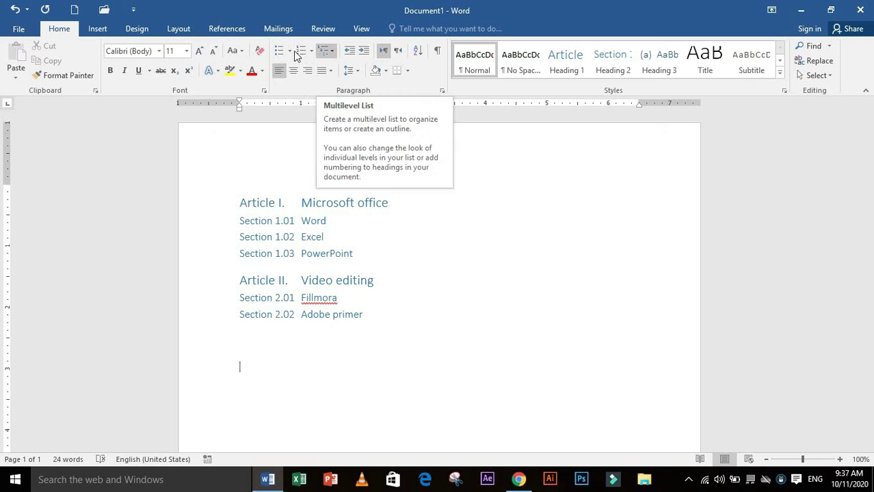
key(ctrl+a)
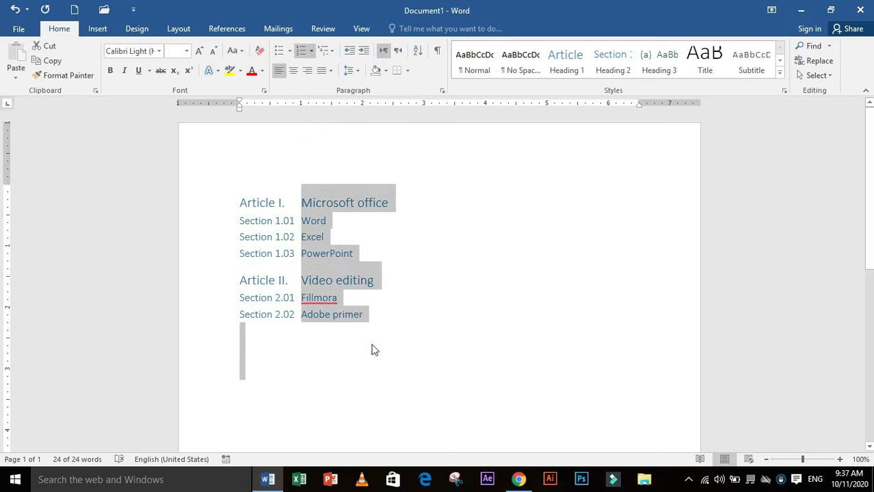
key(Delete)
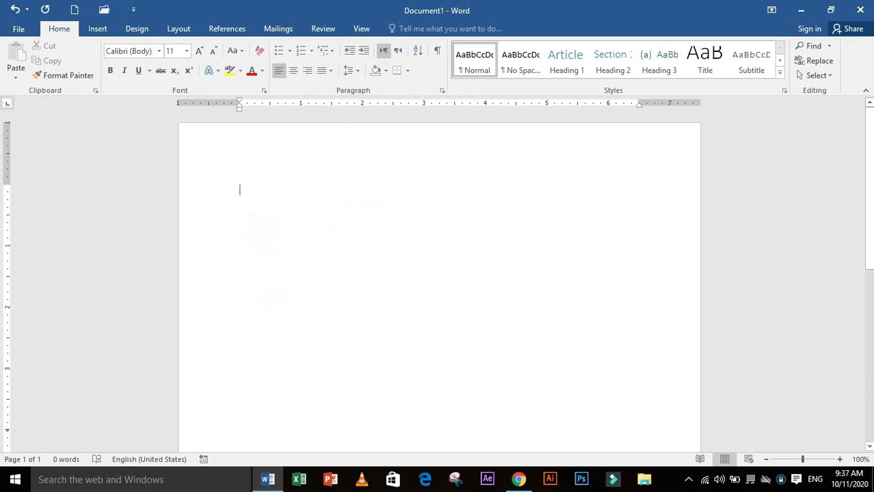
Enter =rand() to generate five paragraphs of sample text, 239 words in total
text(=rand)
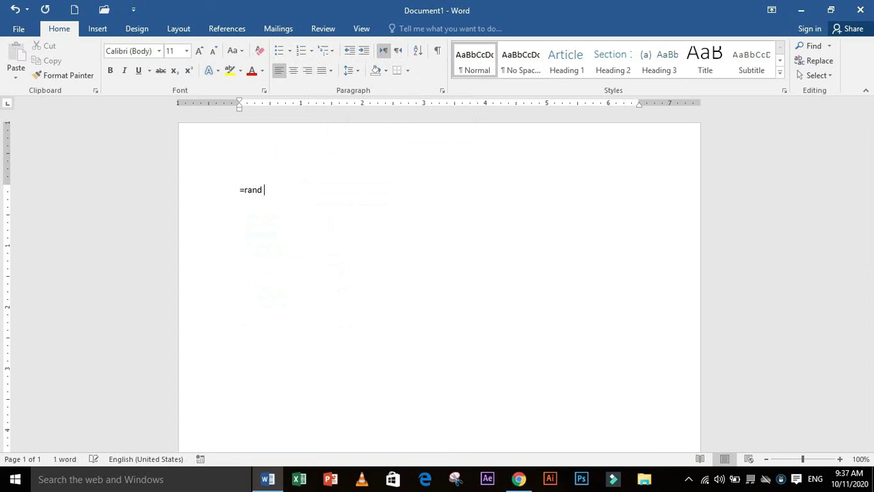
text())
key(Return)
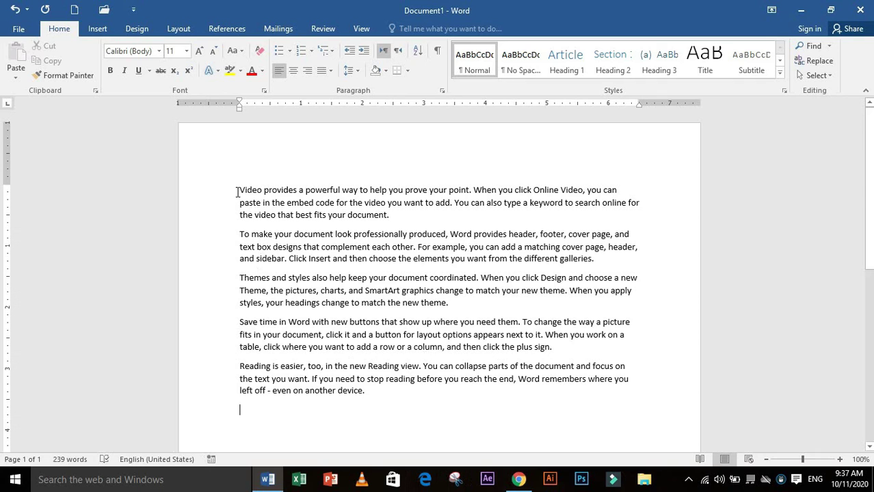
click(347, 55)
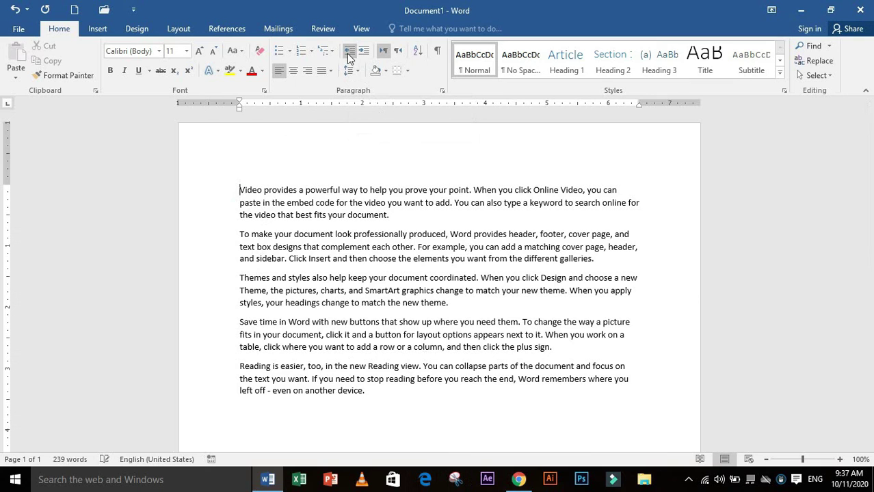
click(363, 52)
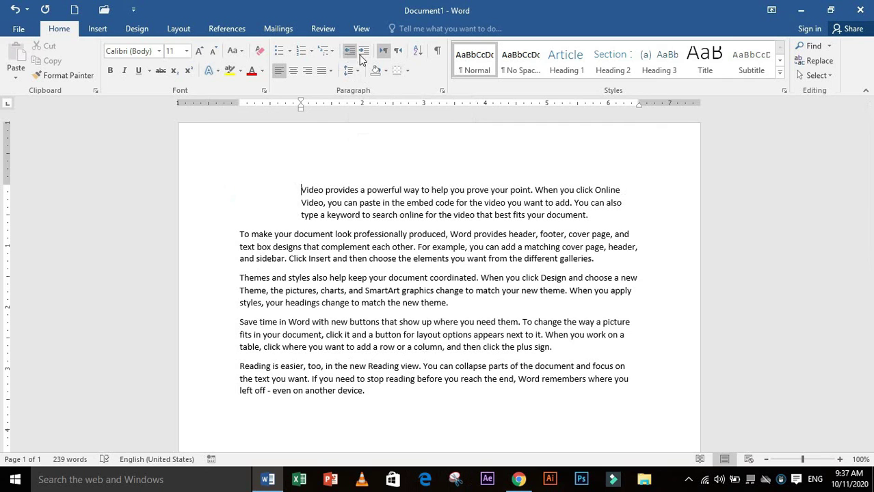
click(364, 55)
click(363, 55)
click(363, 55)
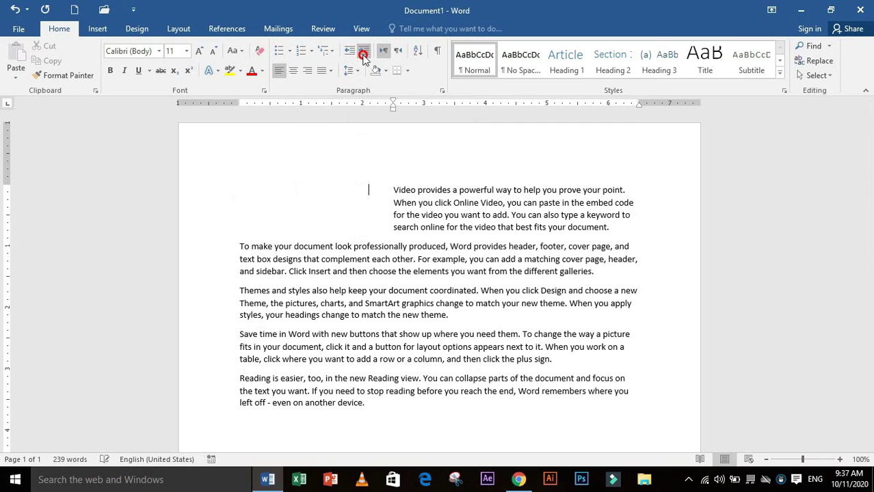
click(363, 55)
click(347, 57)
click(346, 56)
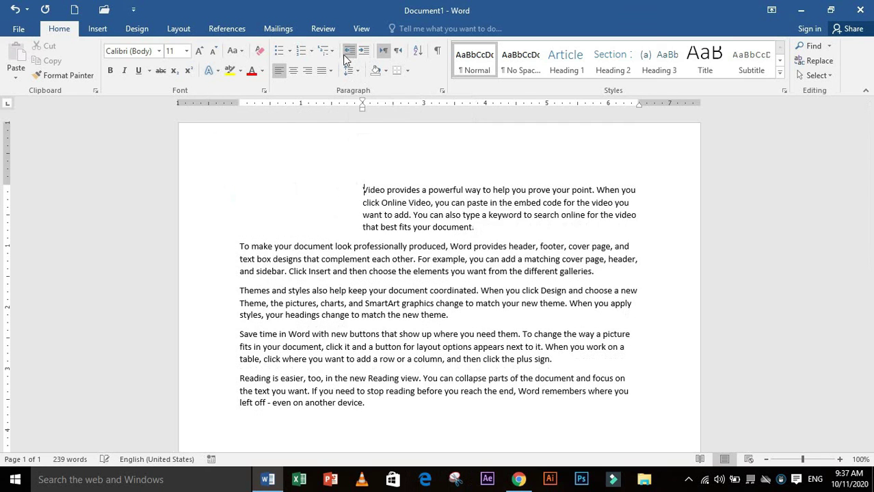
click(346, 57)
click(346, 57)
click(345, 58)
click(345, 57)
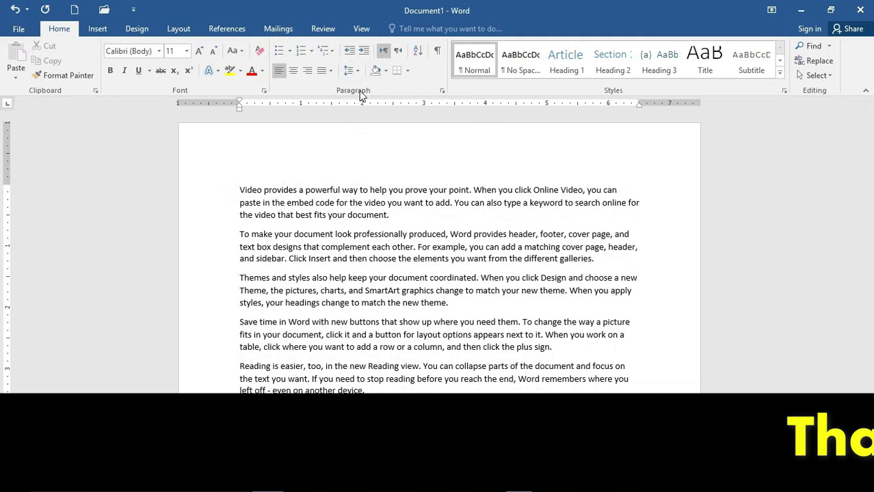
key(ctrl+a)
click(238, 194)
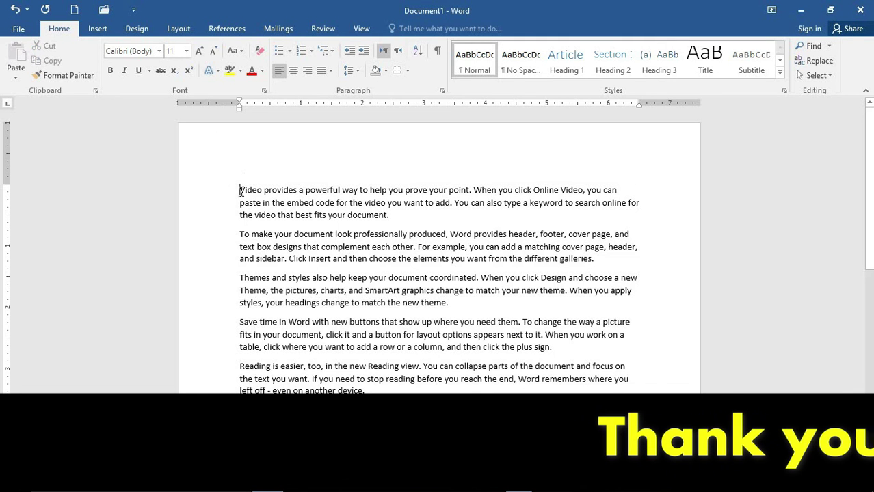
key(ctrl+a)
click(363, 55)
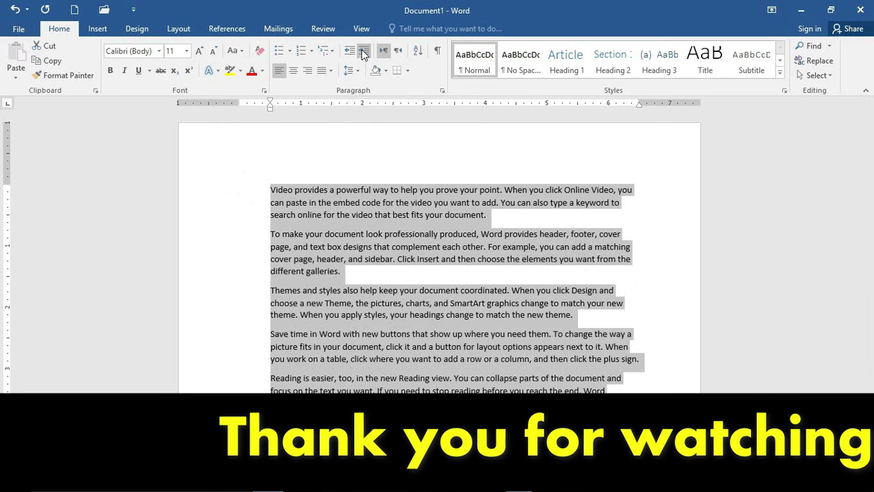
click(363, 55)
click(363, 55)
click(364, 55)
click(363, 55)
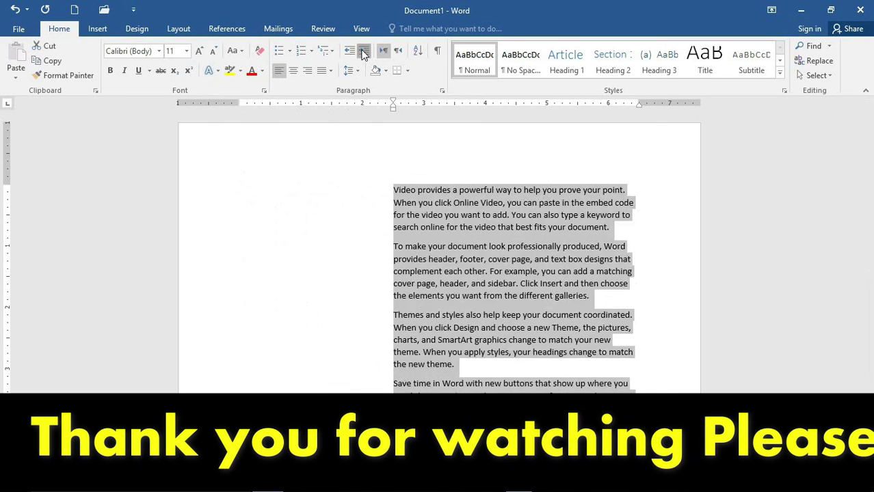
click(363, 54)
click(364, 55)
click(348, 54)
click(348, 54)
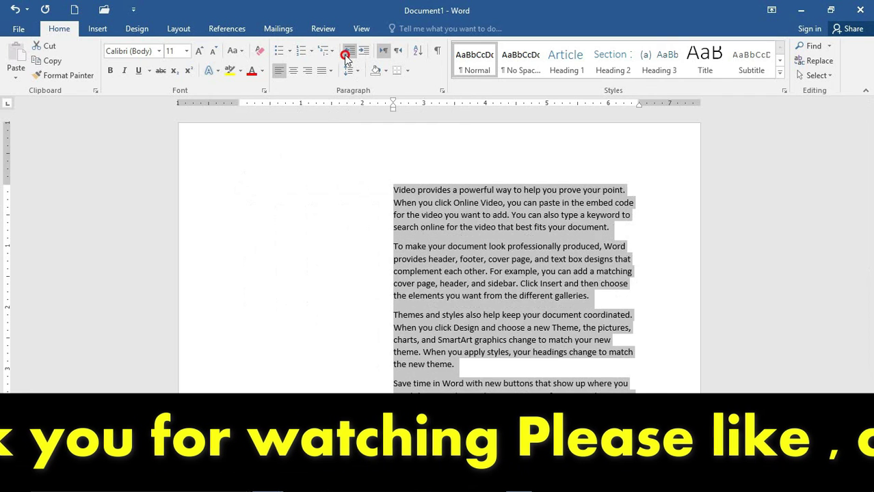
click(348, 53)
click(348, 53)
click(348, 53)
click(348, 54)
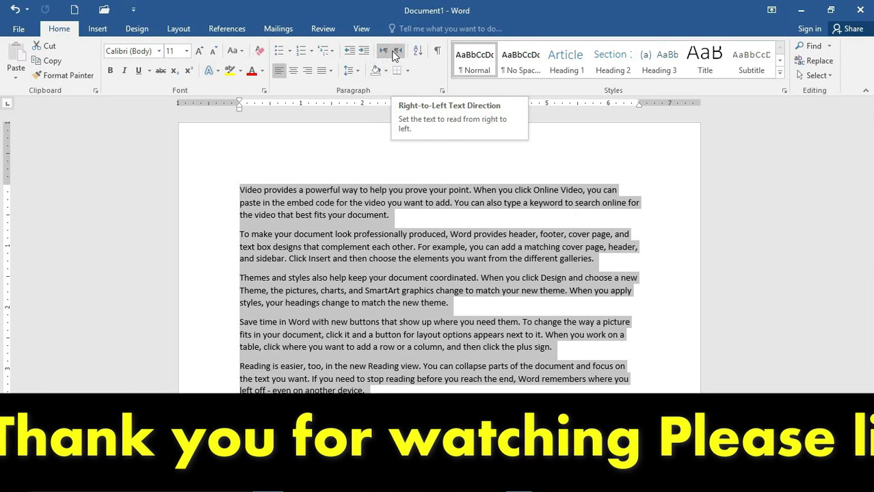
click(400, 53)
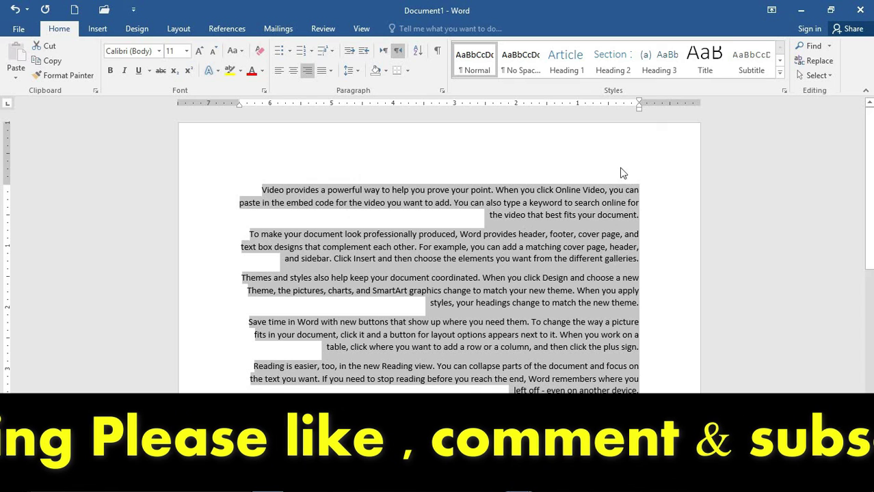
click(385, 52)
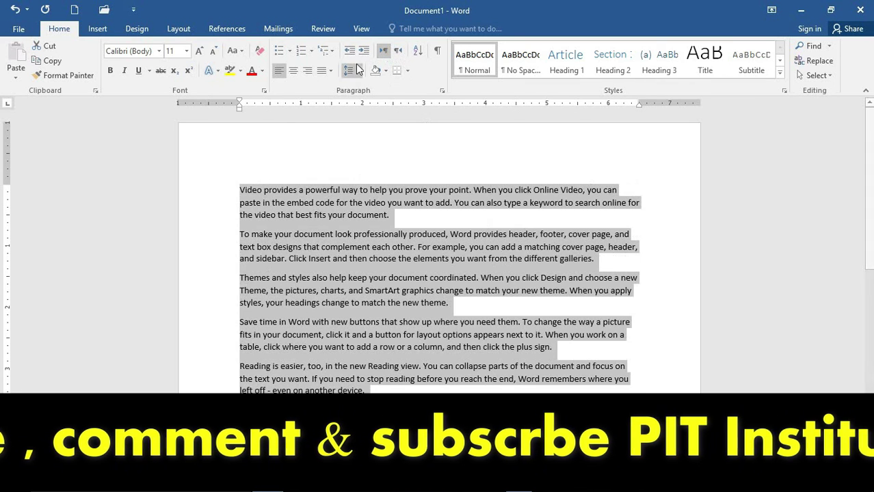